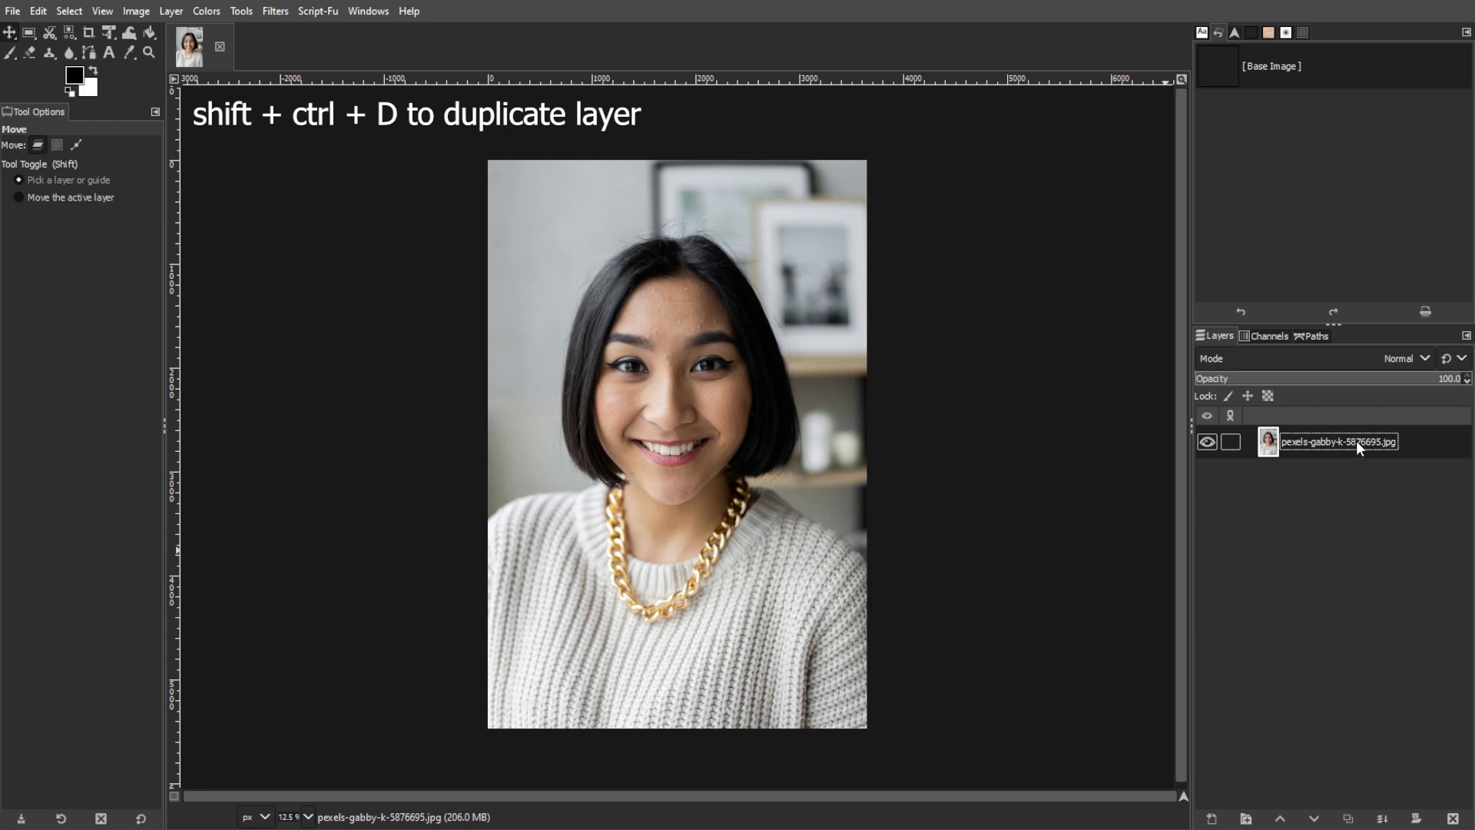
Duplicate the portrait layer and activate the Heal tool on the copy
key("ctrl+shift+d")
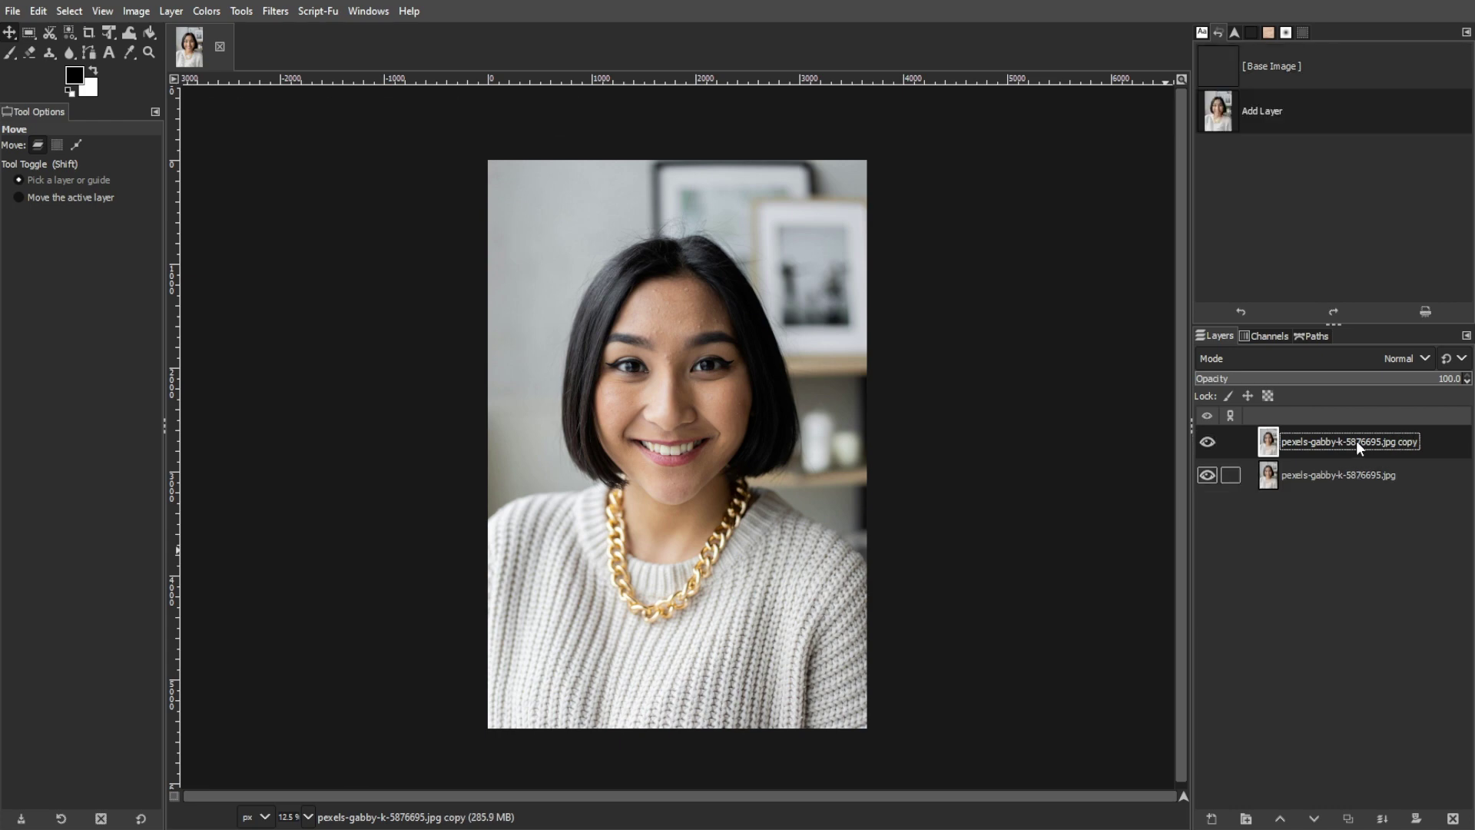
left_click(243, 11)
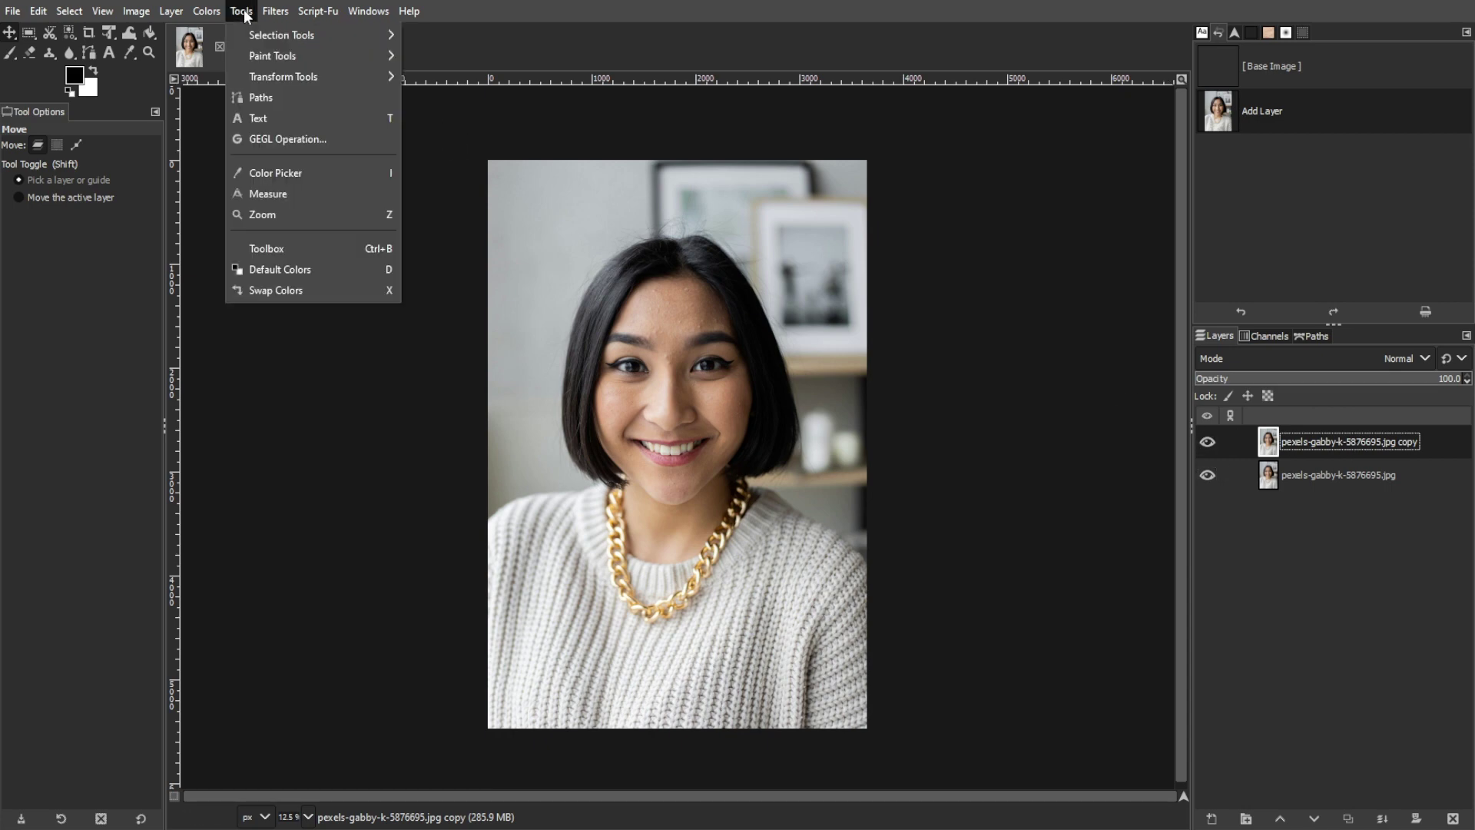
mouse_move(261, 57)
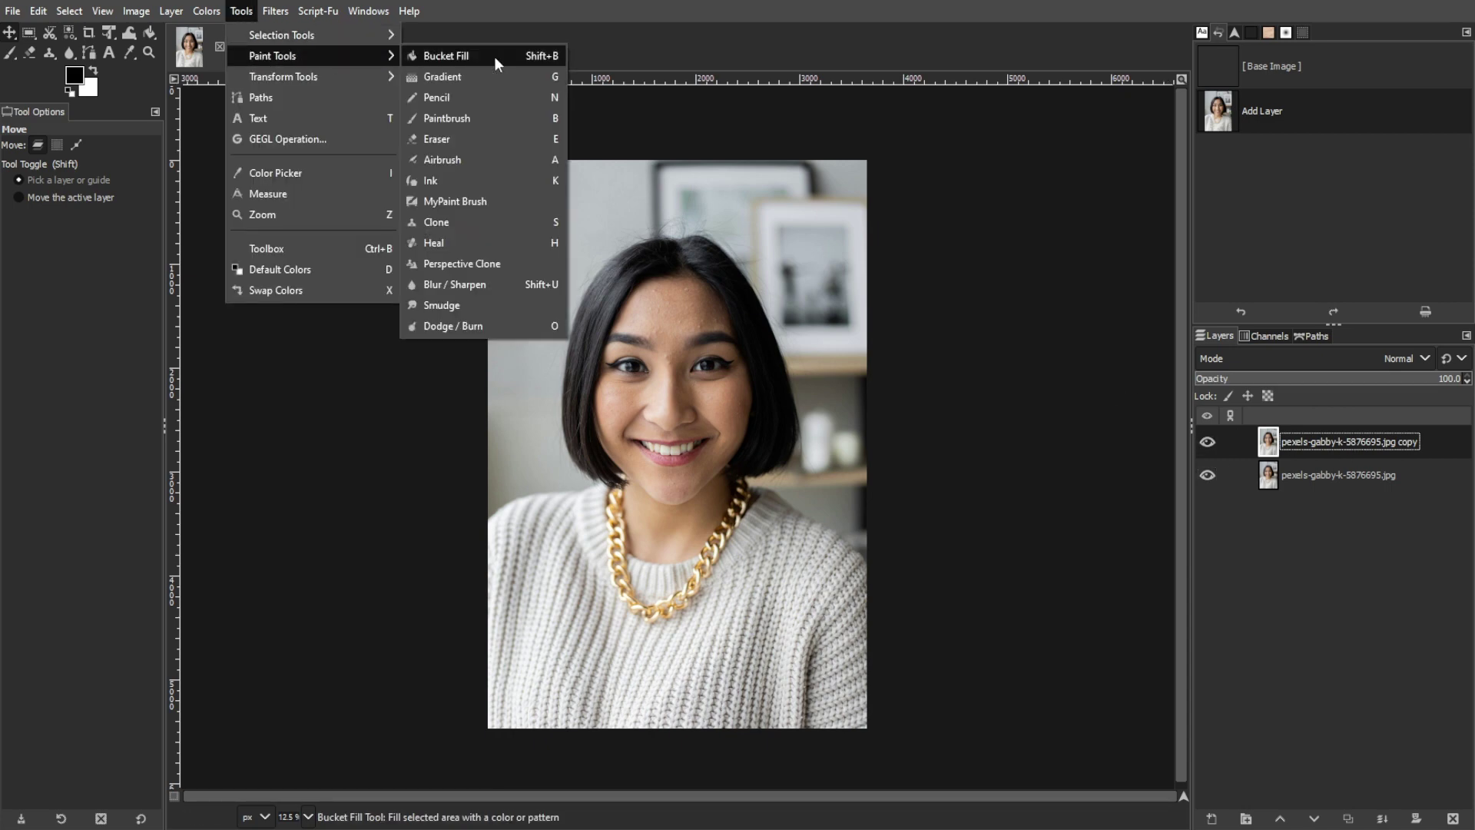
left_click(472, 242)
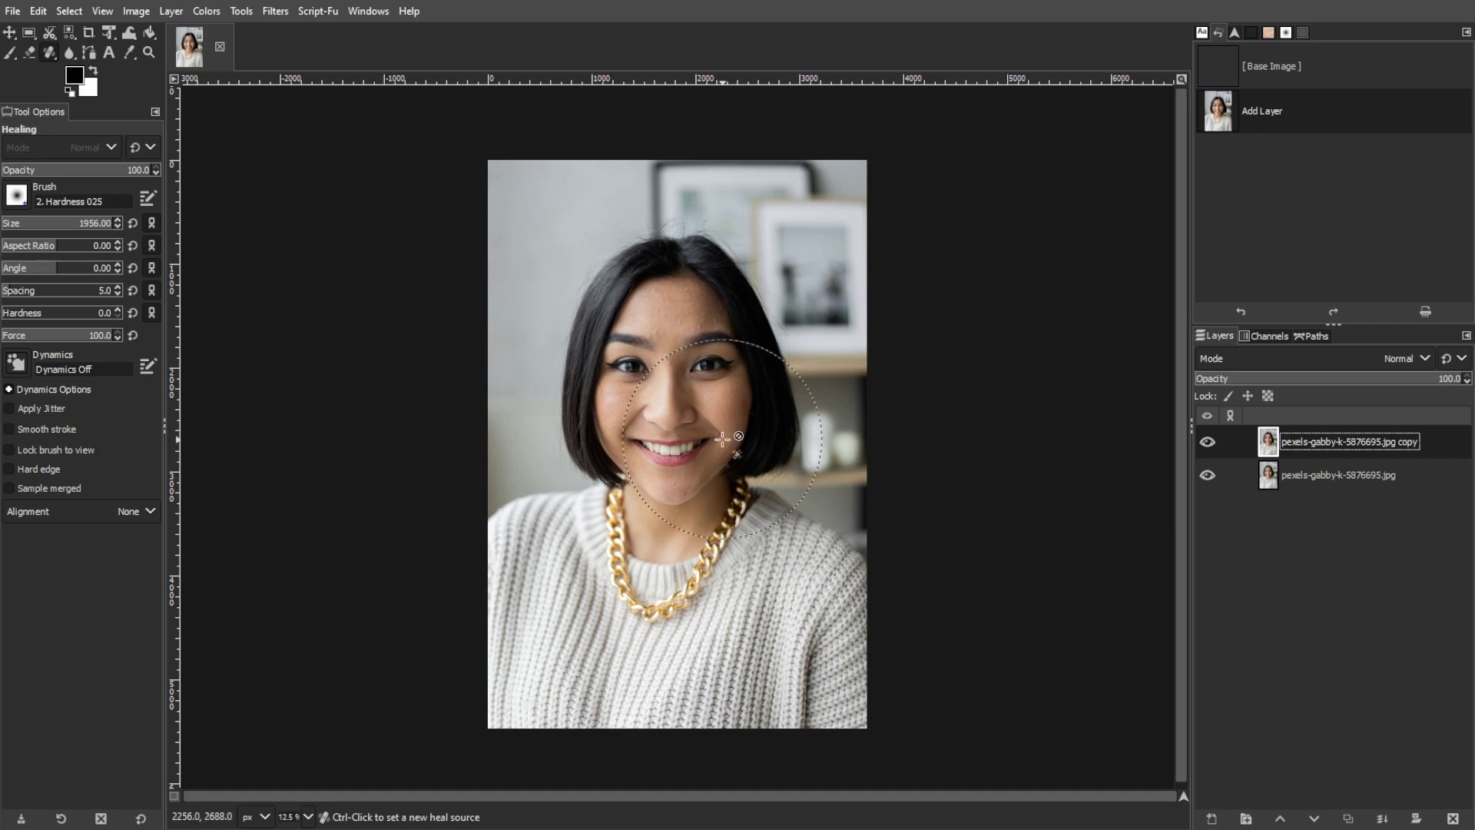
Set the healing brush size to 50 and its spacing to 1, keeping the 2. Hardness 025 brush
key("1")
key("2")
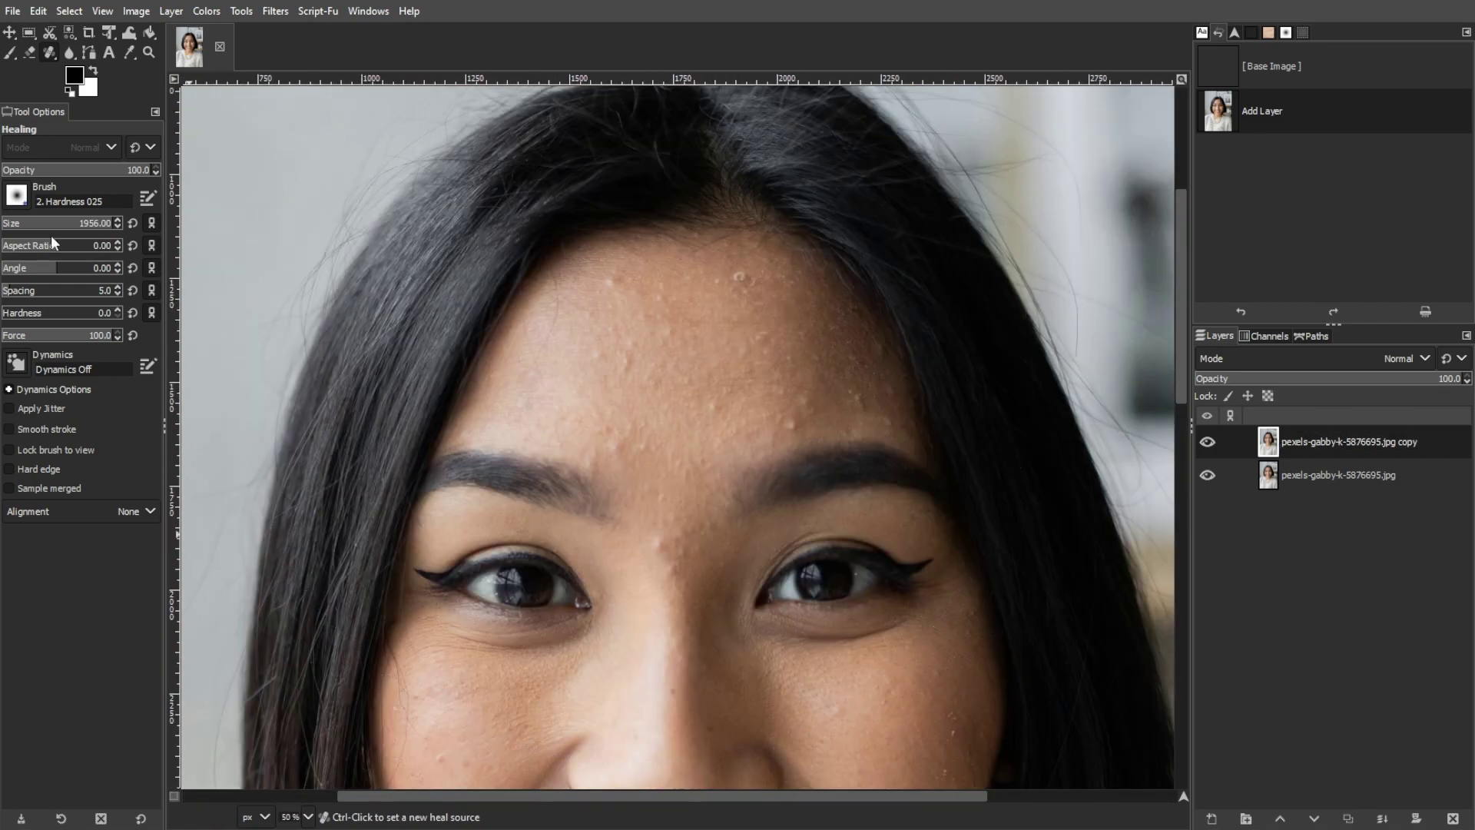
left_click(17, 194)
left_click(22, 202)
left_click(33, 229)
left_click_drag(23, 227, 10, 227)
scroll(614, 376, "up", 2)
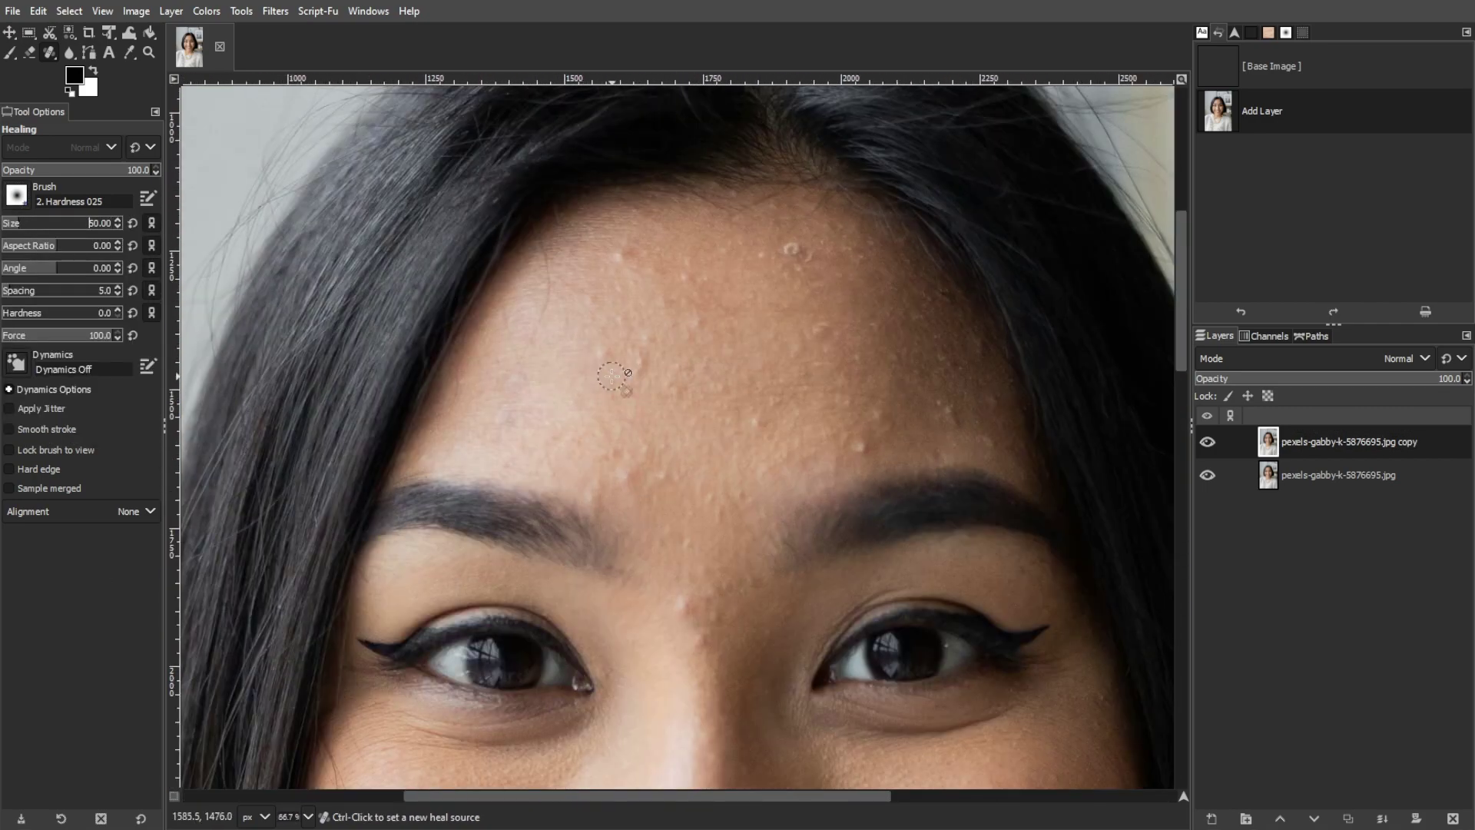
scroll(615, 418, "down", 1)
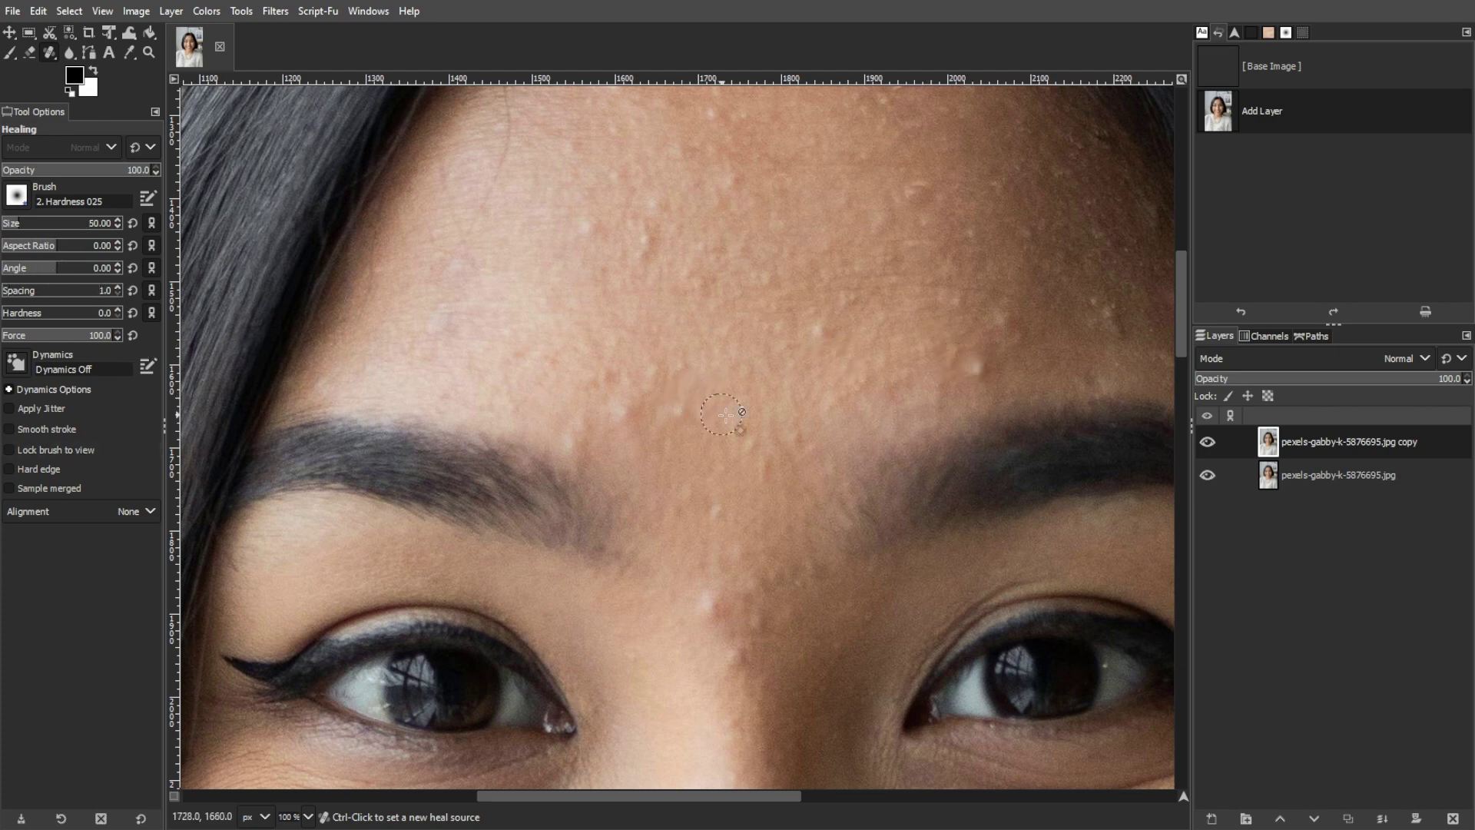
Sample clean skin beside the bright bump above the image-right eyebrow and heal the bump
left_click(1016, 371, "ctrl")
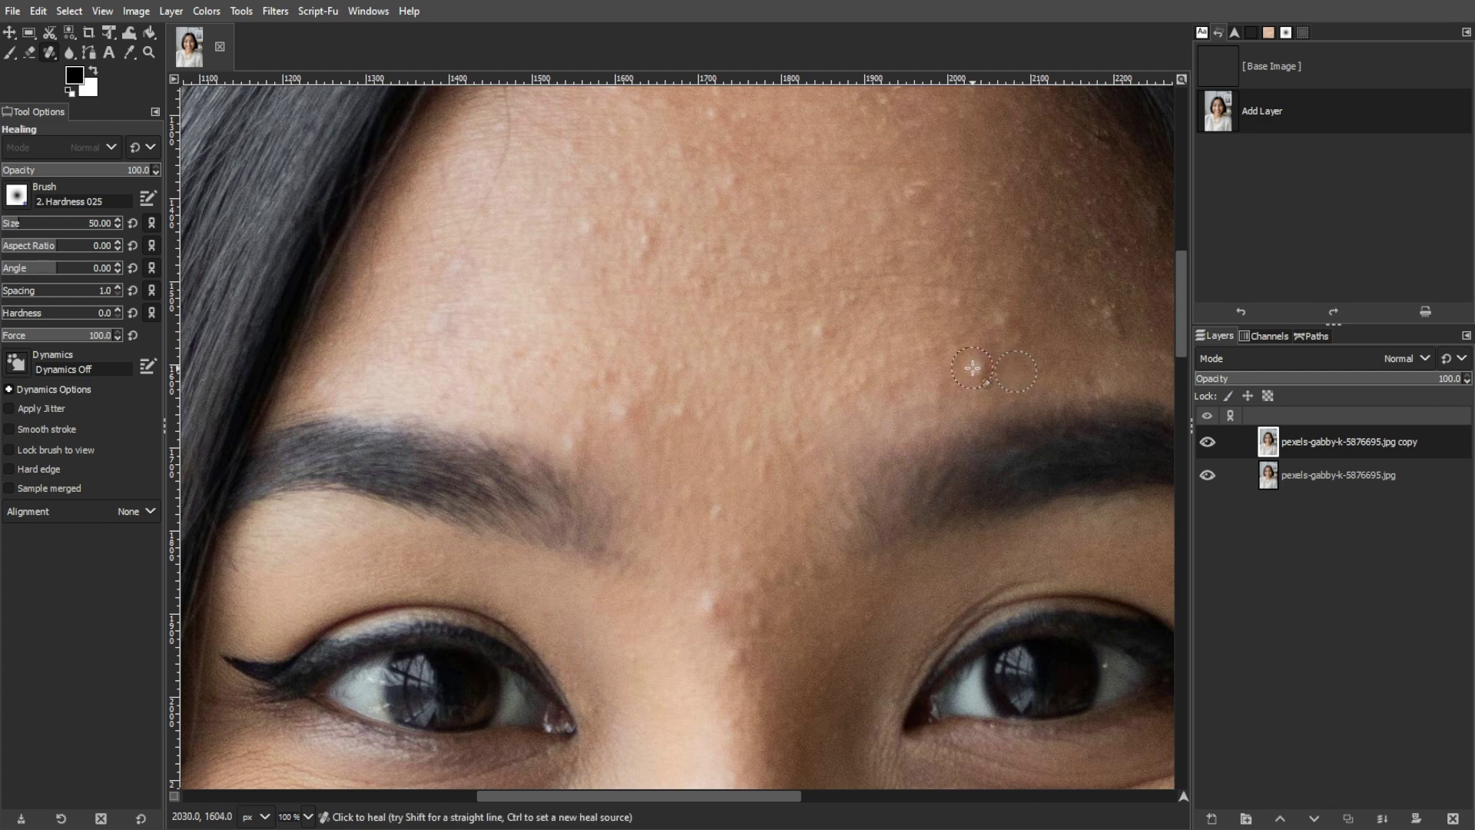
left_click(972, 368)
left_click(977, 375)
left_click(979, 372)
left_click(977, 371)
left_click(973, 366)
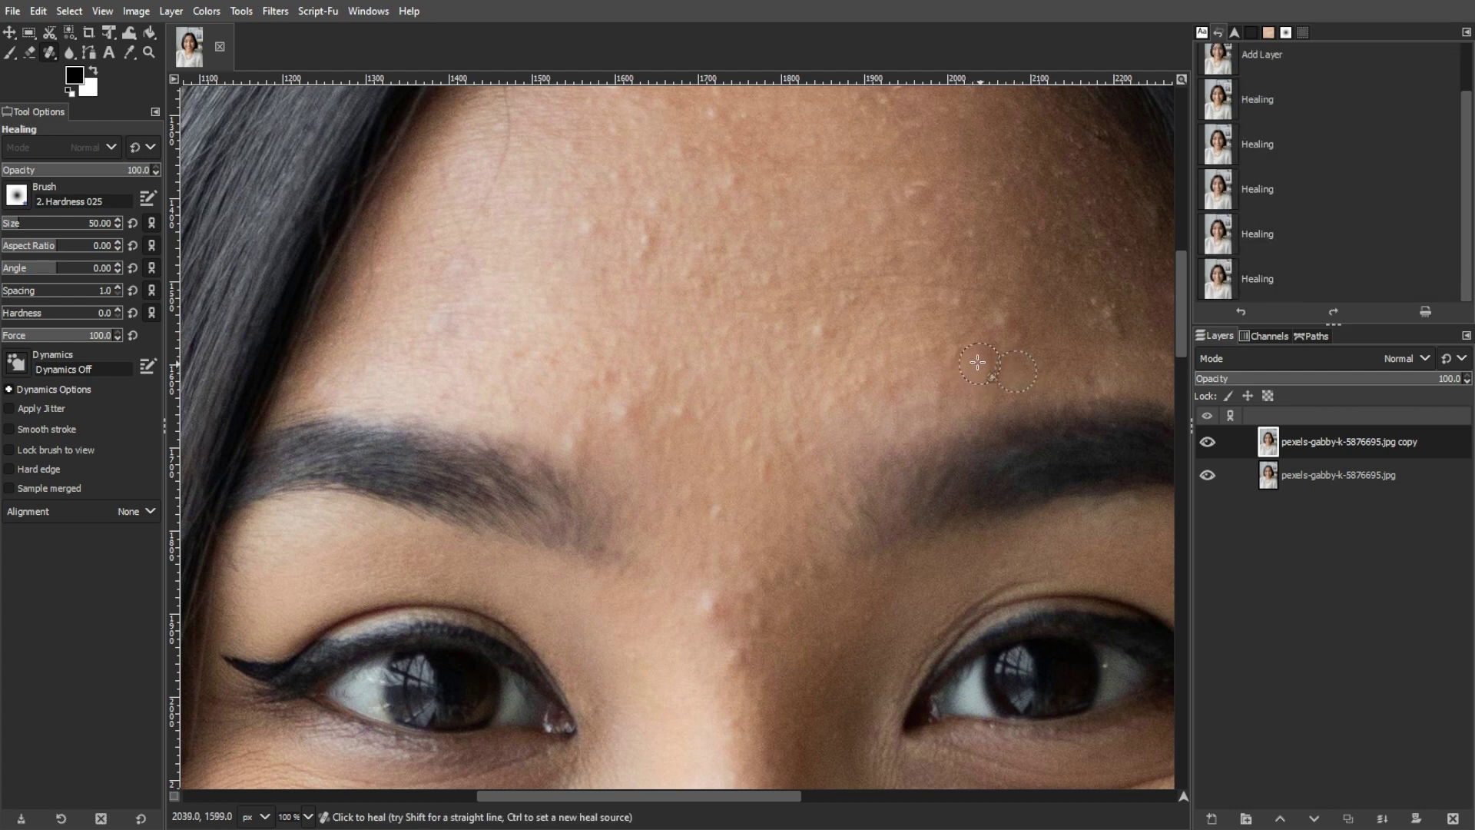
left_click(974, 365)
left_click(965, 370)
left_click(972, 370)
left_click(978, 372)
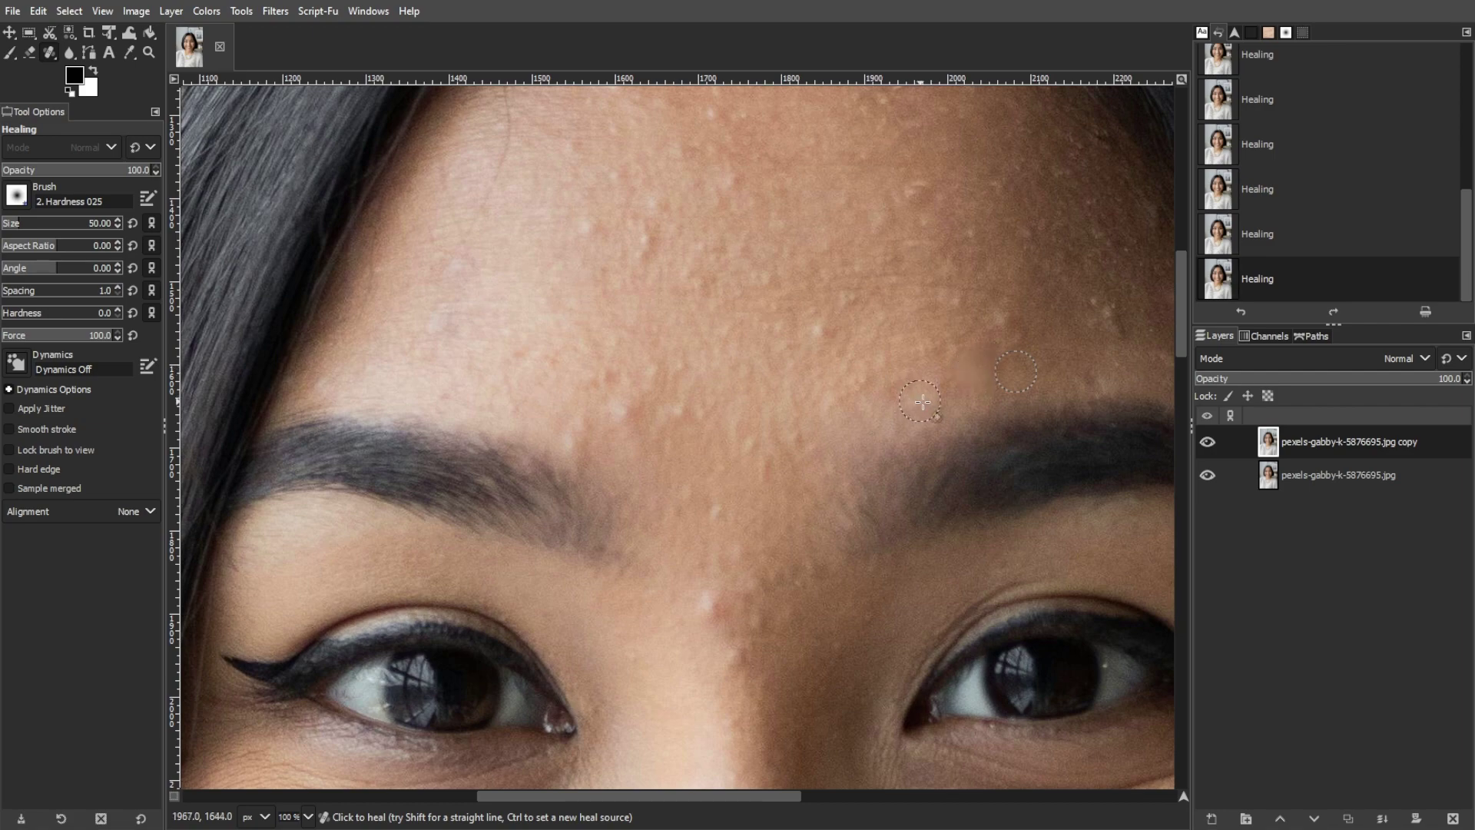
Heal the bumps between the eyebrows and the raised spot on the image-left cheek
key("ctrl")
scroll(684, 606, "up", 1)
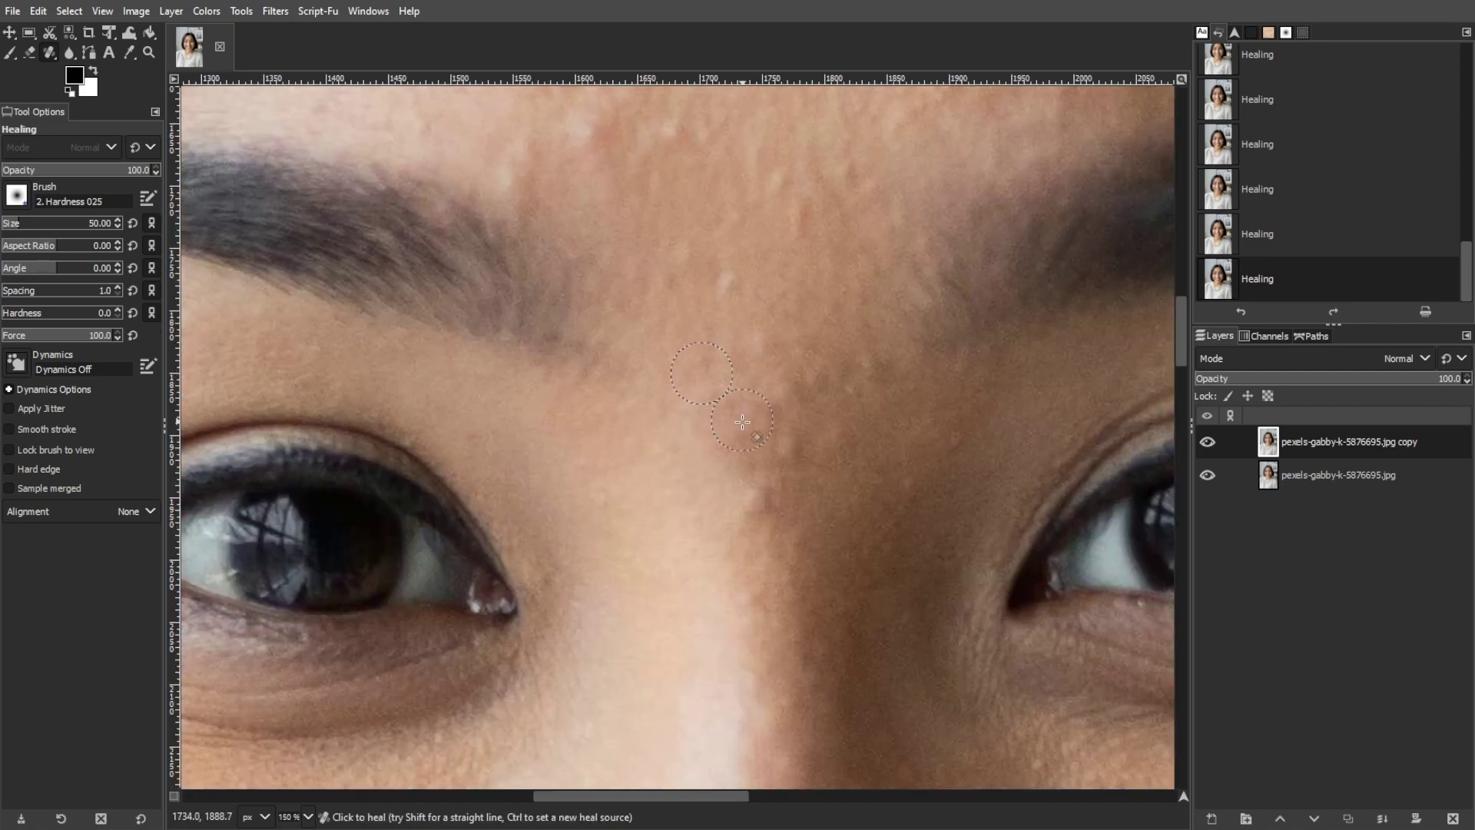
key("ctrl+z")
key("ctrl+z")
scroll(704, 468, "down", 3)
scroll(729, 540, "up", 4)
left_click(730, 540)
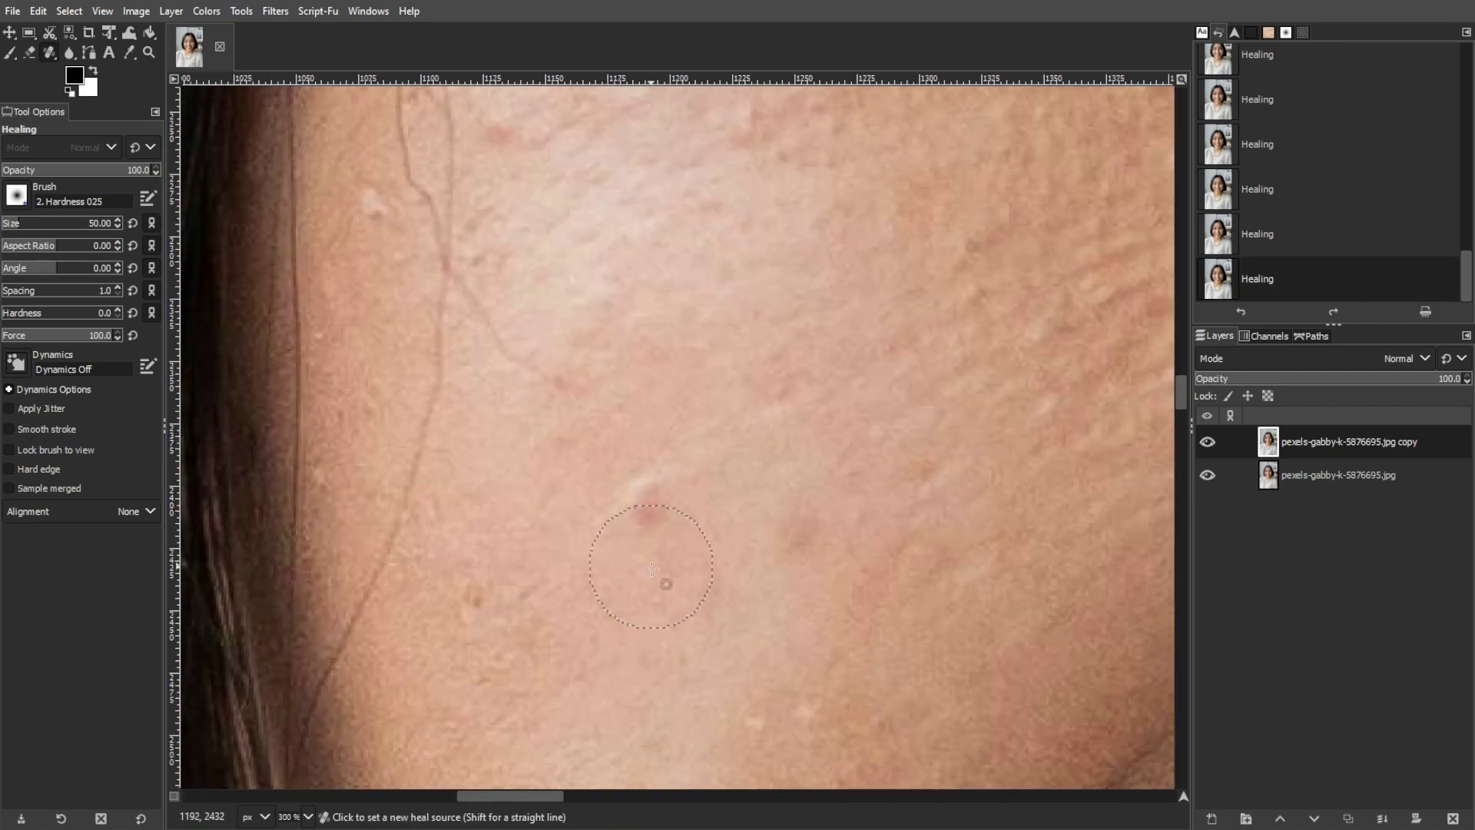
left_click(645, 489)
Reduce the healing brush size to 35 and heal the light spots on the image-right cheek
scroll(493, 533, "down", 3)
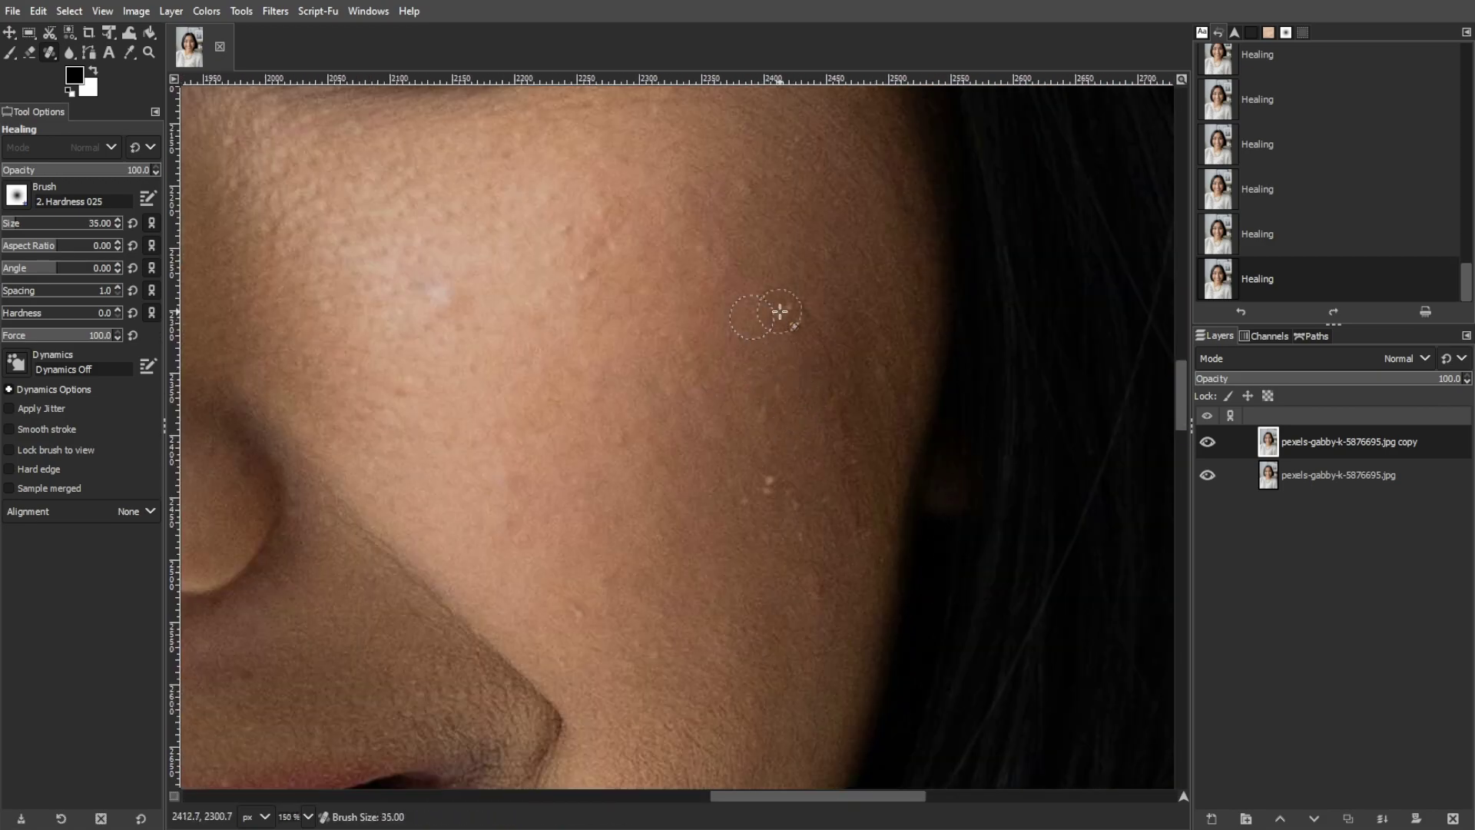
scroll(615, 484, "down", 2)
scroll(572, 446, "up", 2)
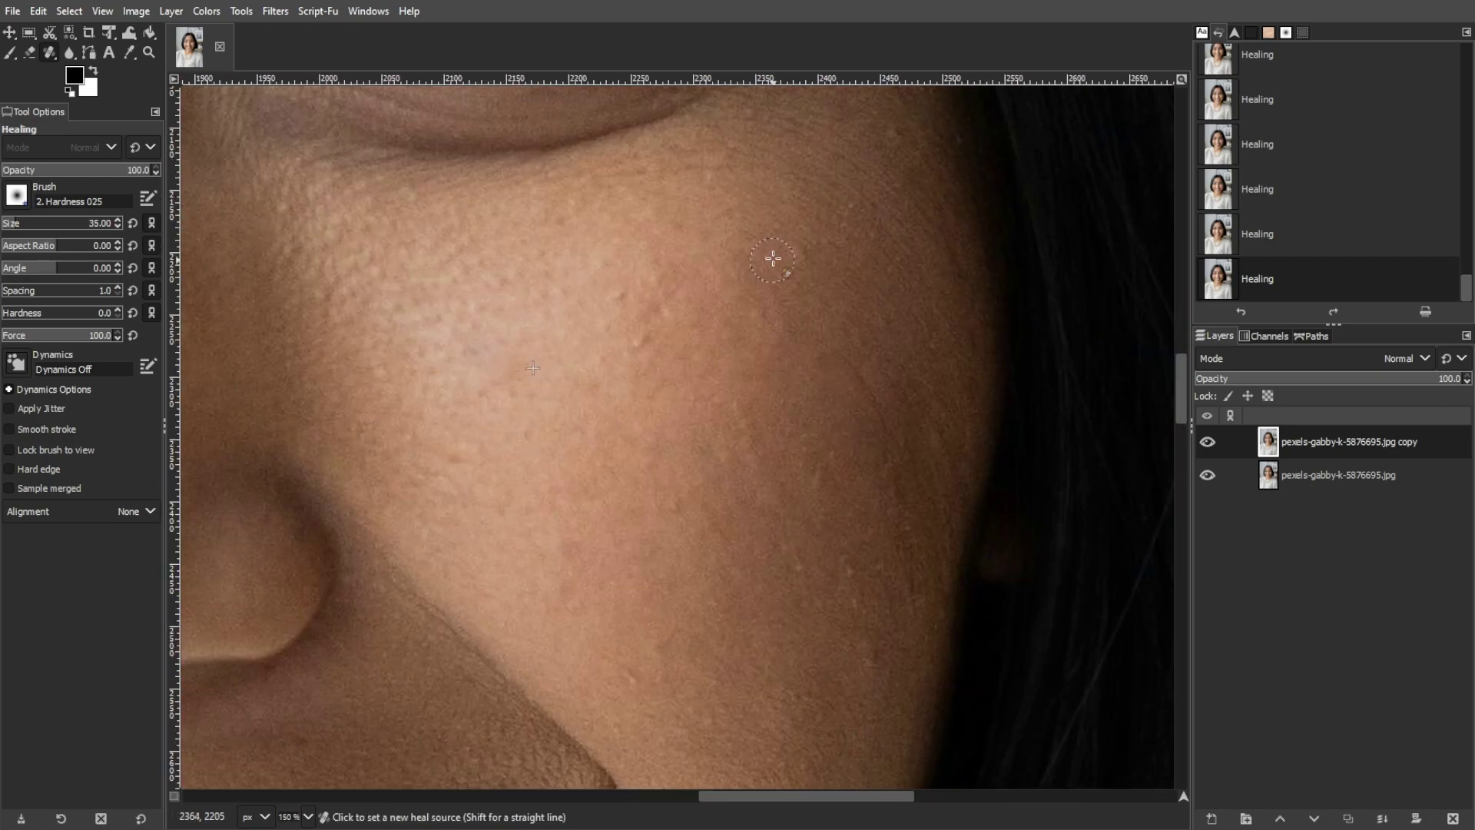
scroll(500, 302, "down", 3)
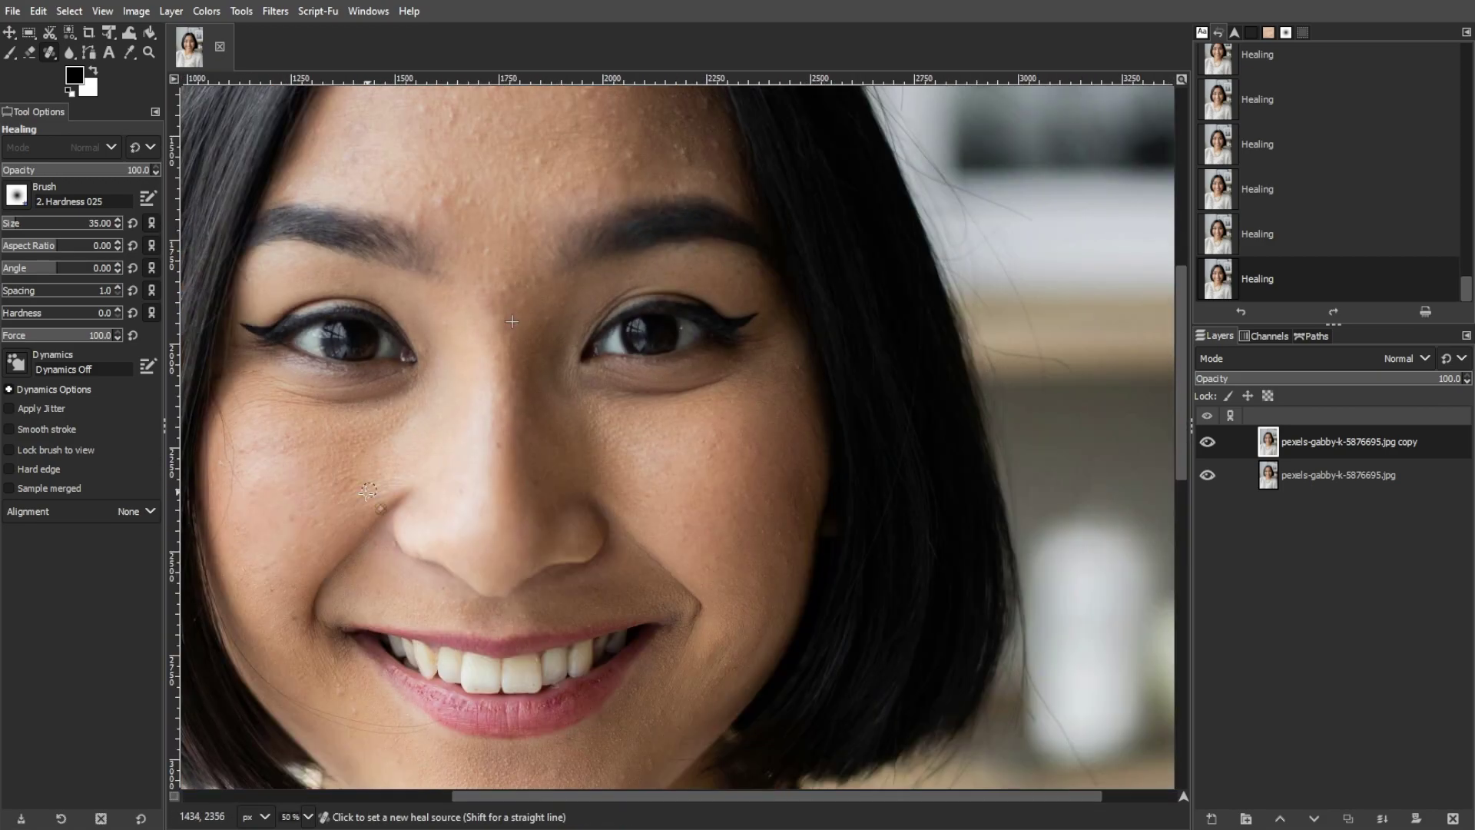
Heal the light spot on the chin with nearby skin texture
scroll(526, 384, "up", 3)
key("ctrl+z")
key("ctrl+z")
key("ctrl+z")
scroll(526, 384, "up", 3)
key("ctrl+y")
key("ctrl+y")
key("ctrl+y")
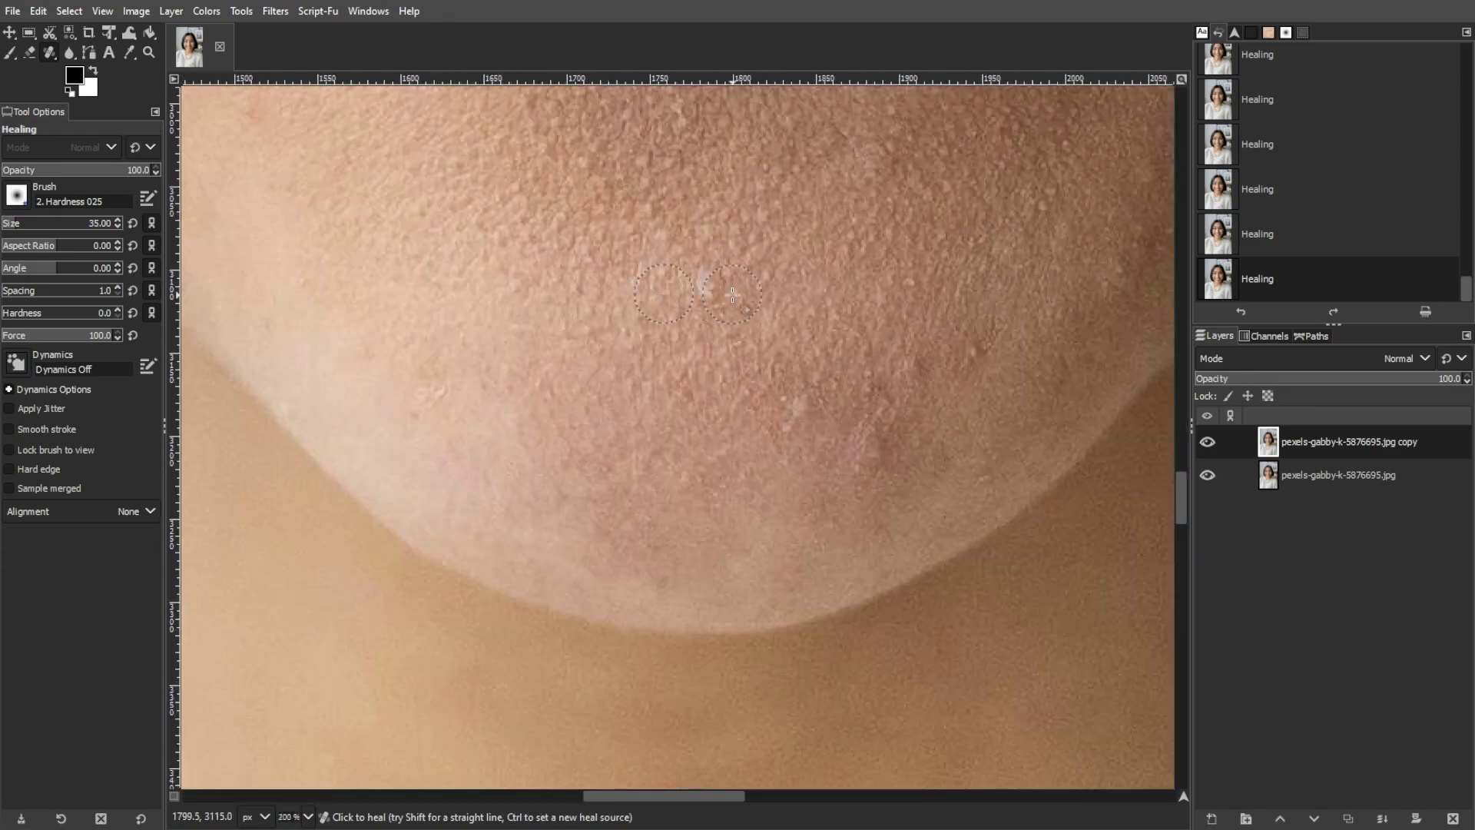
Heal the remaining spots on the image-left cheek below the eye, sampling adjacent clean skin
scroll(311, 294, "down", 5)
scroll(372, 354, "up", 7)
scroll(749, 346, "down", 6)
scroll(580, 454, "up", 4)
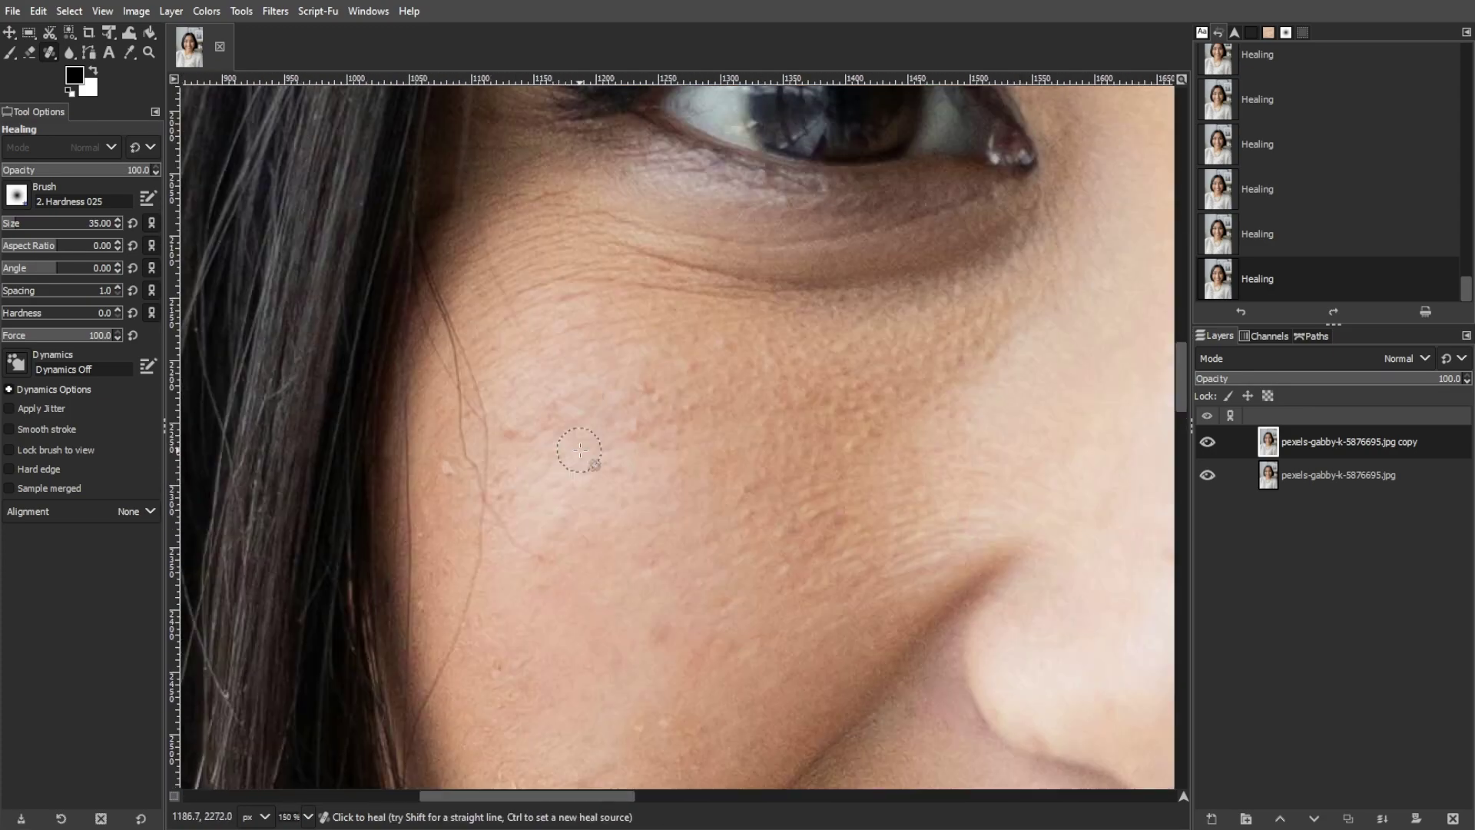
left_click(553, 454, "ctrl")
key("ctrl+z")
key("ctrl+z")
key("ctrl+z")
key("ctrl+z")
key("ctrl+z")
key("ctrl+z")
key("ctrl+y")
key("ctrl+y")
key("ctrl+y")
key("ctrl+y")
key("ctrl+y")
scroll(541, 445, "down", 5)
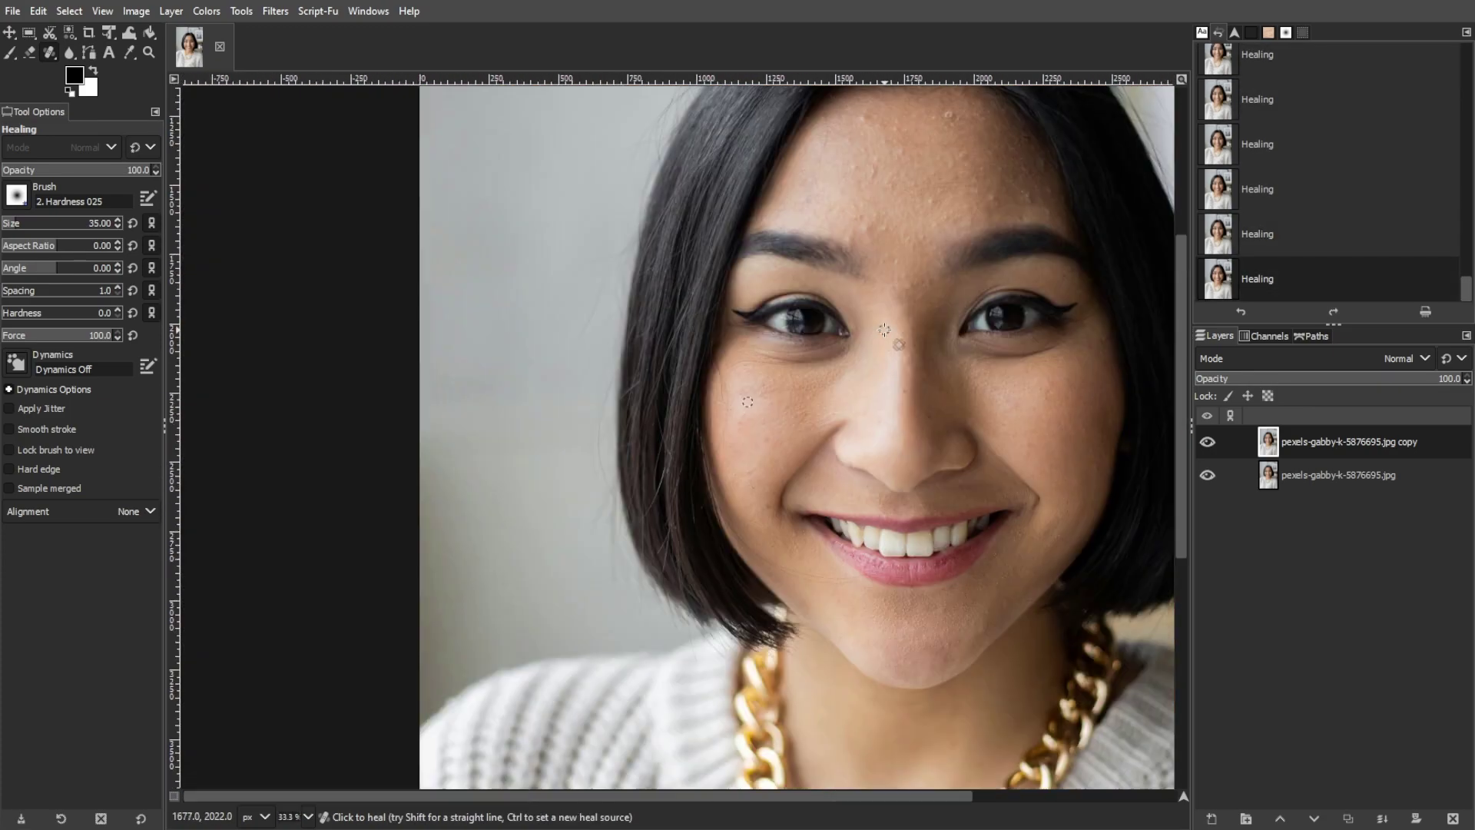
Heal the raised bumps across the forehead and above the eyebrows, resampling clean skin for each area
scroll(1007, 399, "up", 4)
scroll(1075, 461, "down", 2)
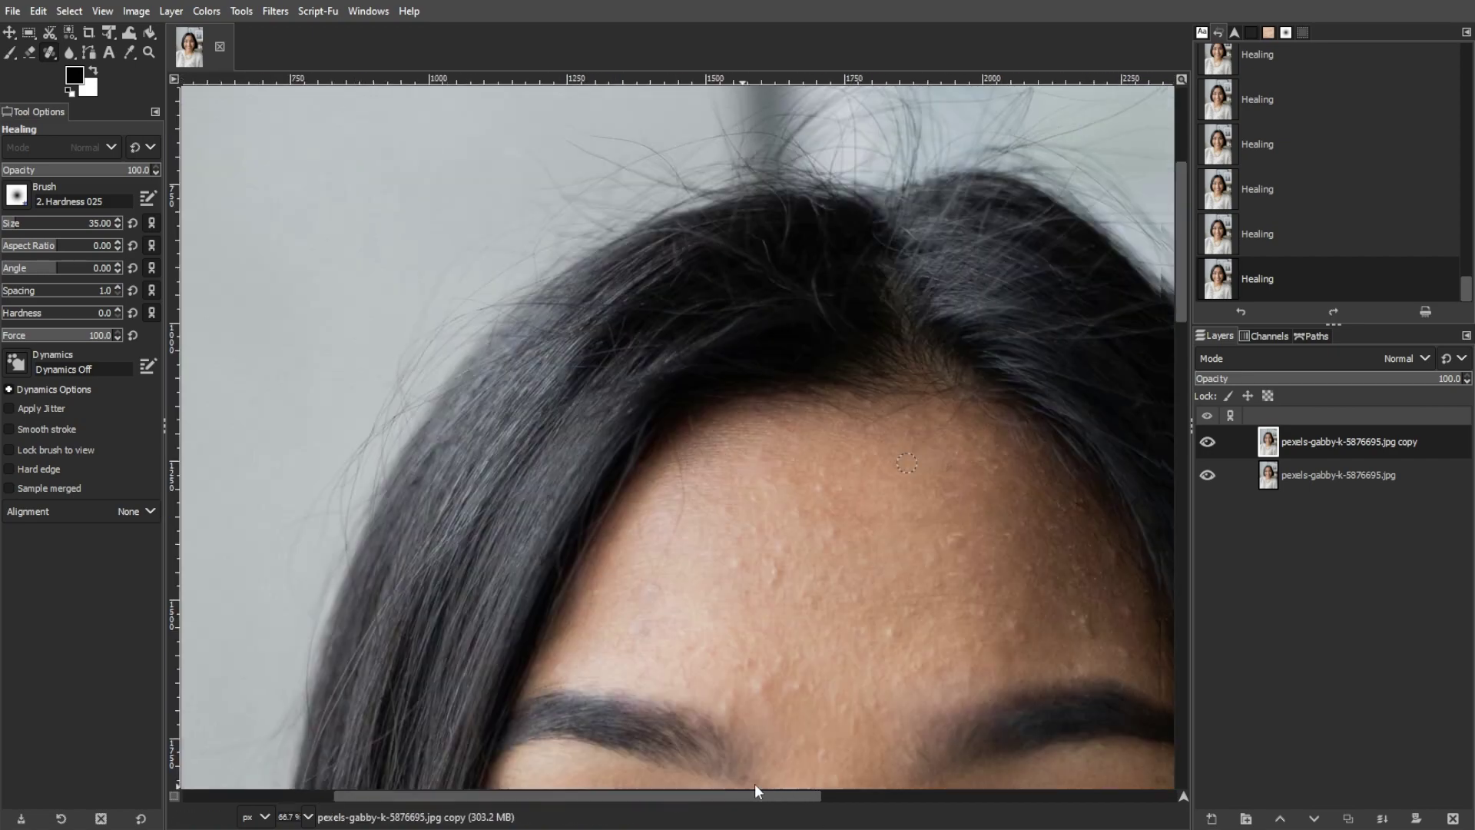
scroll(785, 430, "up", 1)
left_click(934, 402)
left_click(978, 382, "ctrl")
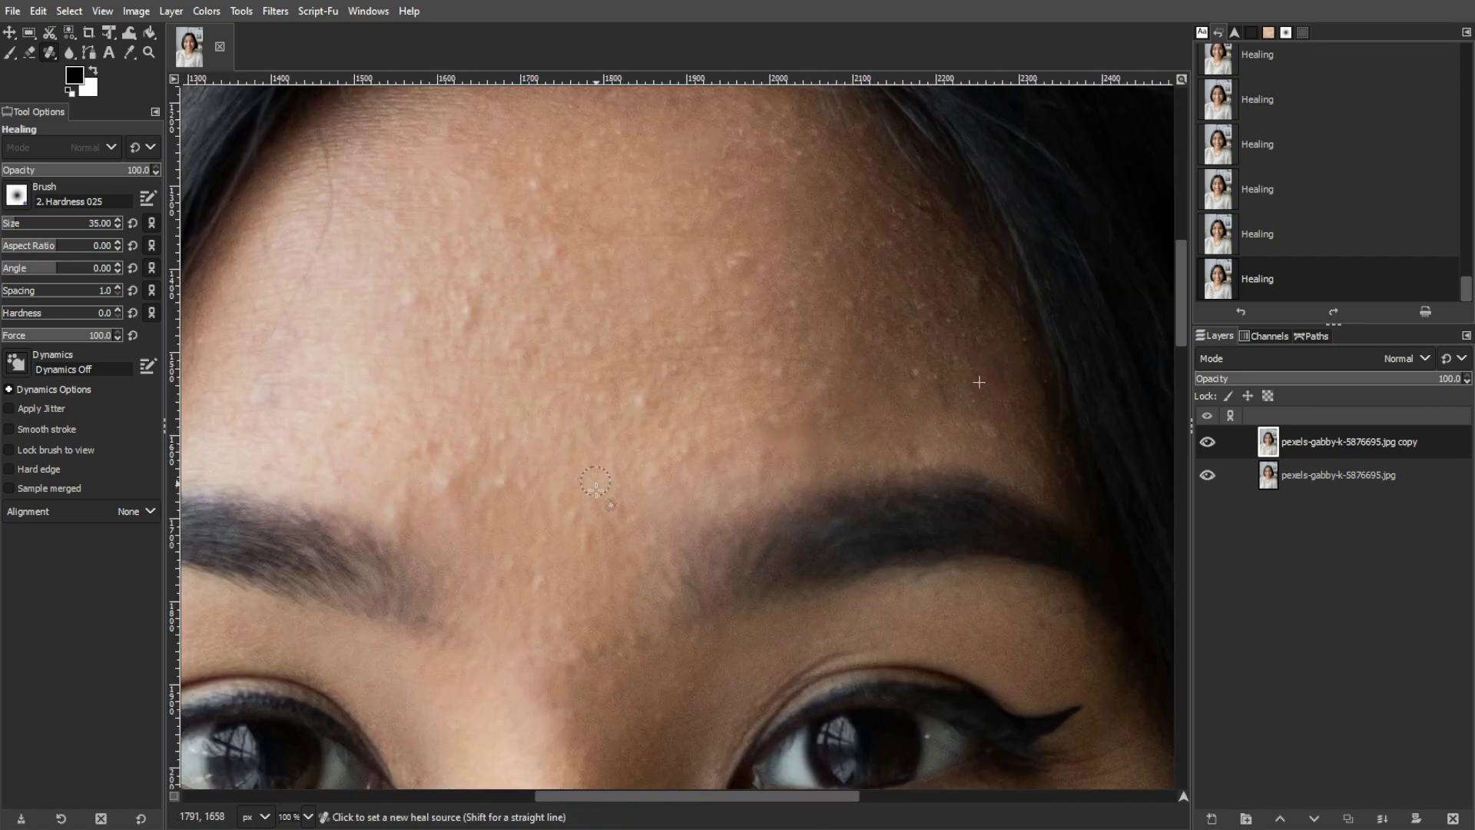
left_click(645, 518)
left_click(392, 310, "ctrl")
left_click(408, 298)
left_click(450, 512, "ctrl")
scroll(653, 397, "down", 4)
left_click_drag(1181, 484, 1186, 530)
Activate the Clone tool and reduce its brush size to 31 for retouching the front teeth
key("m")
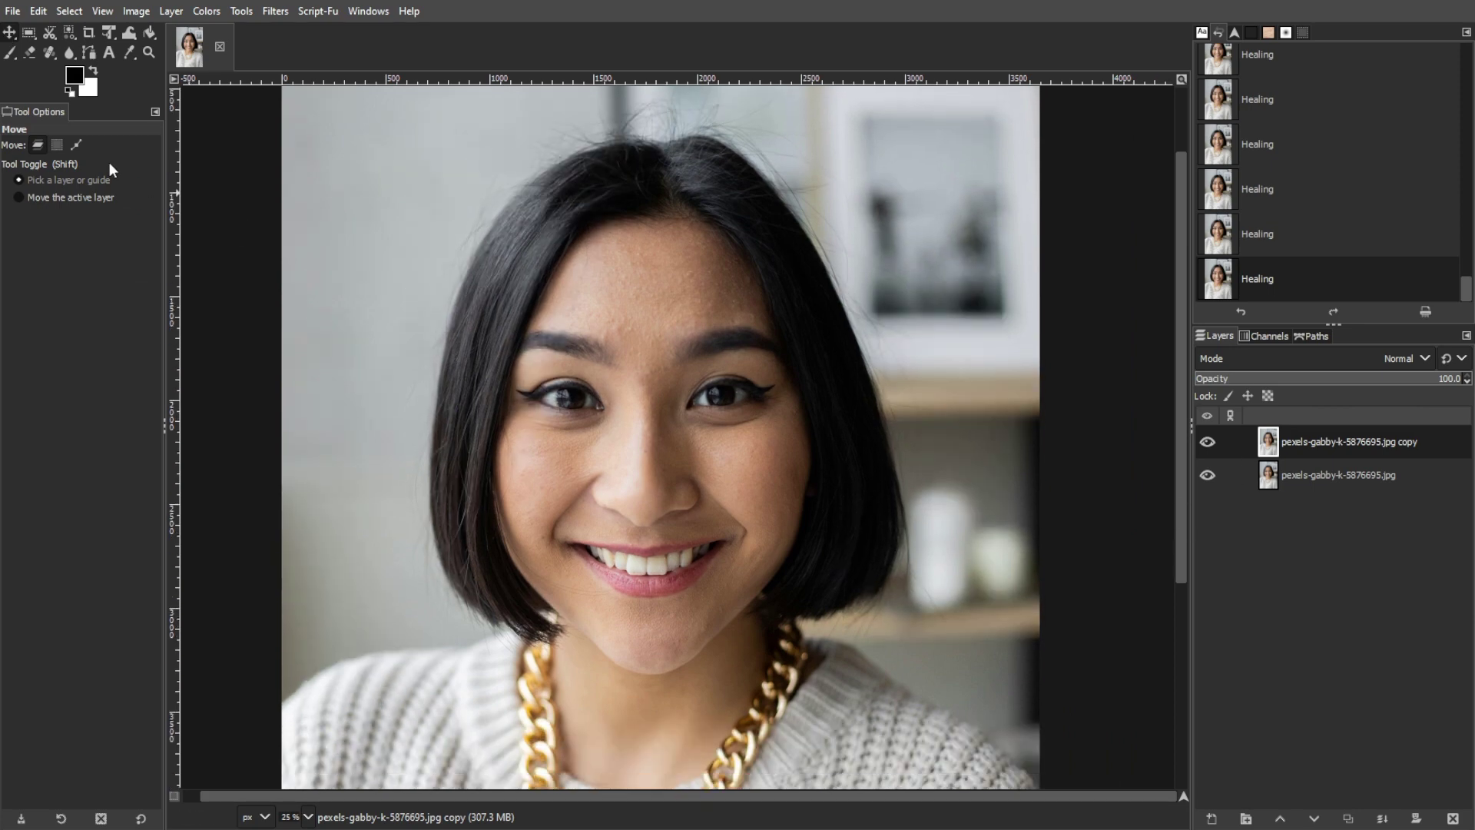
right_click(49, 52)
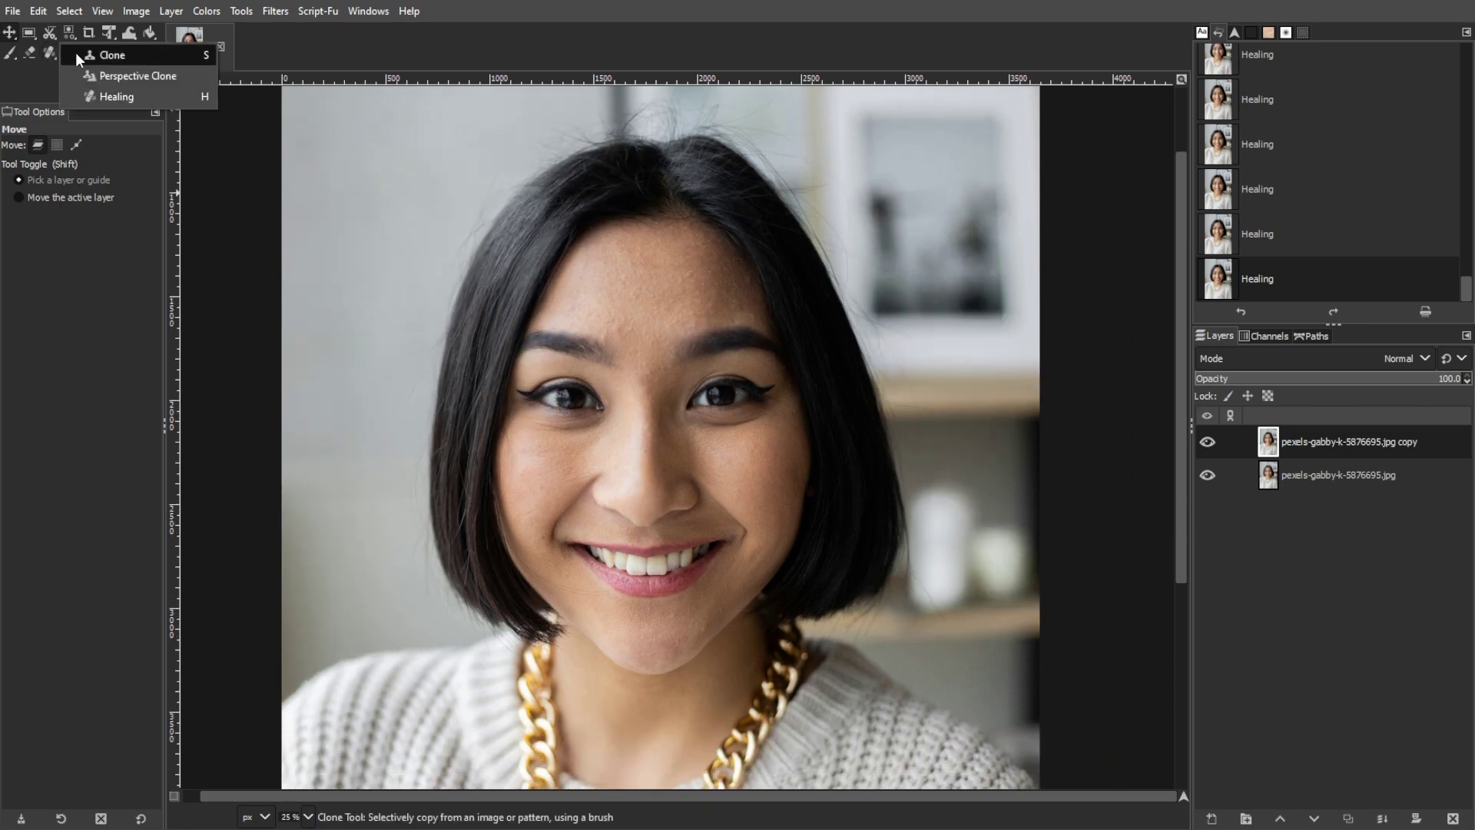
left_click(100, 54)
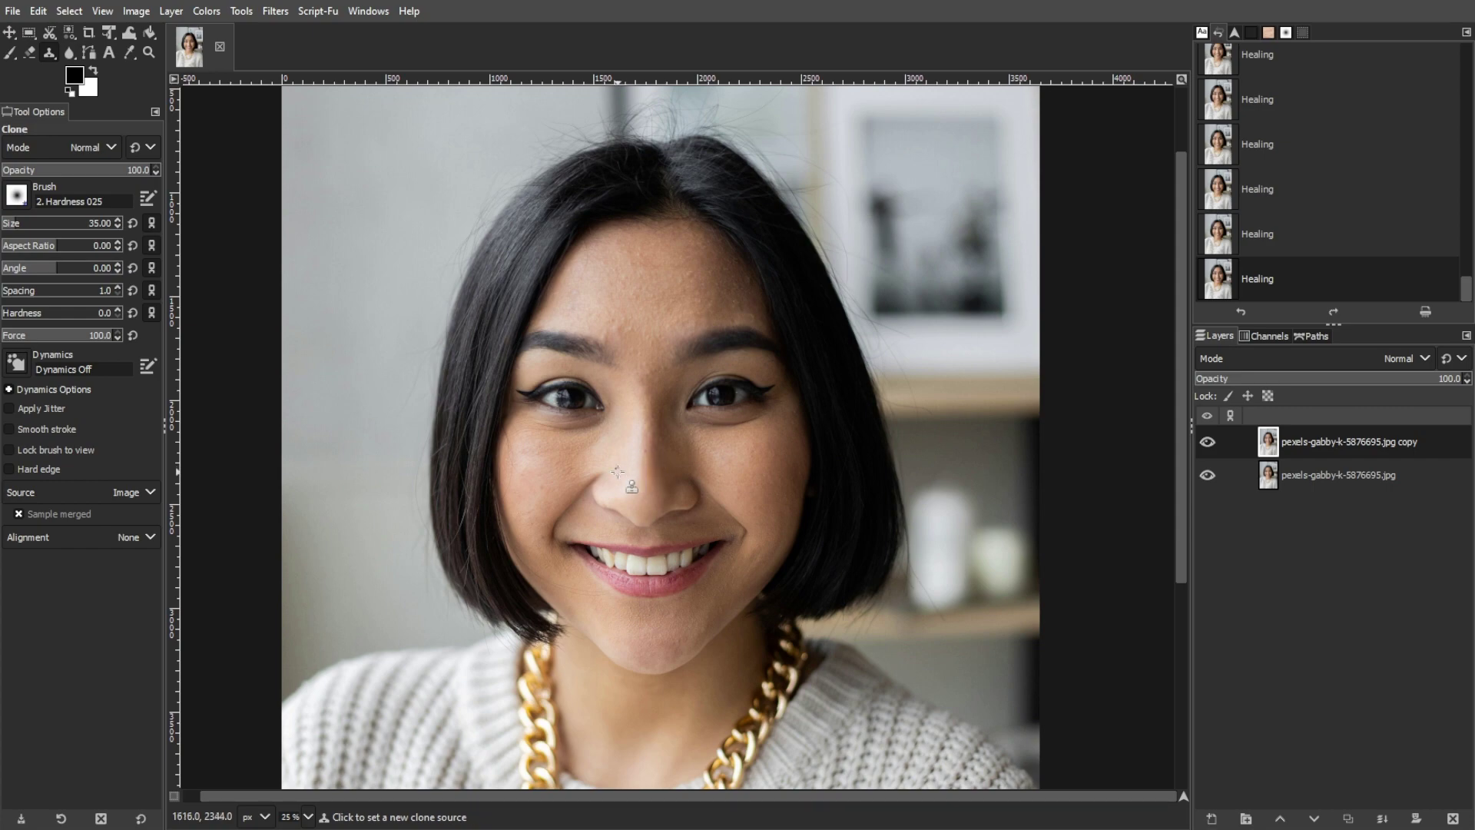
scroll(645, 468, "up", 4)
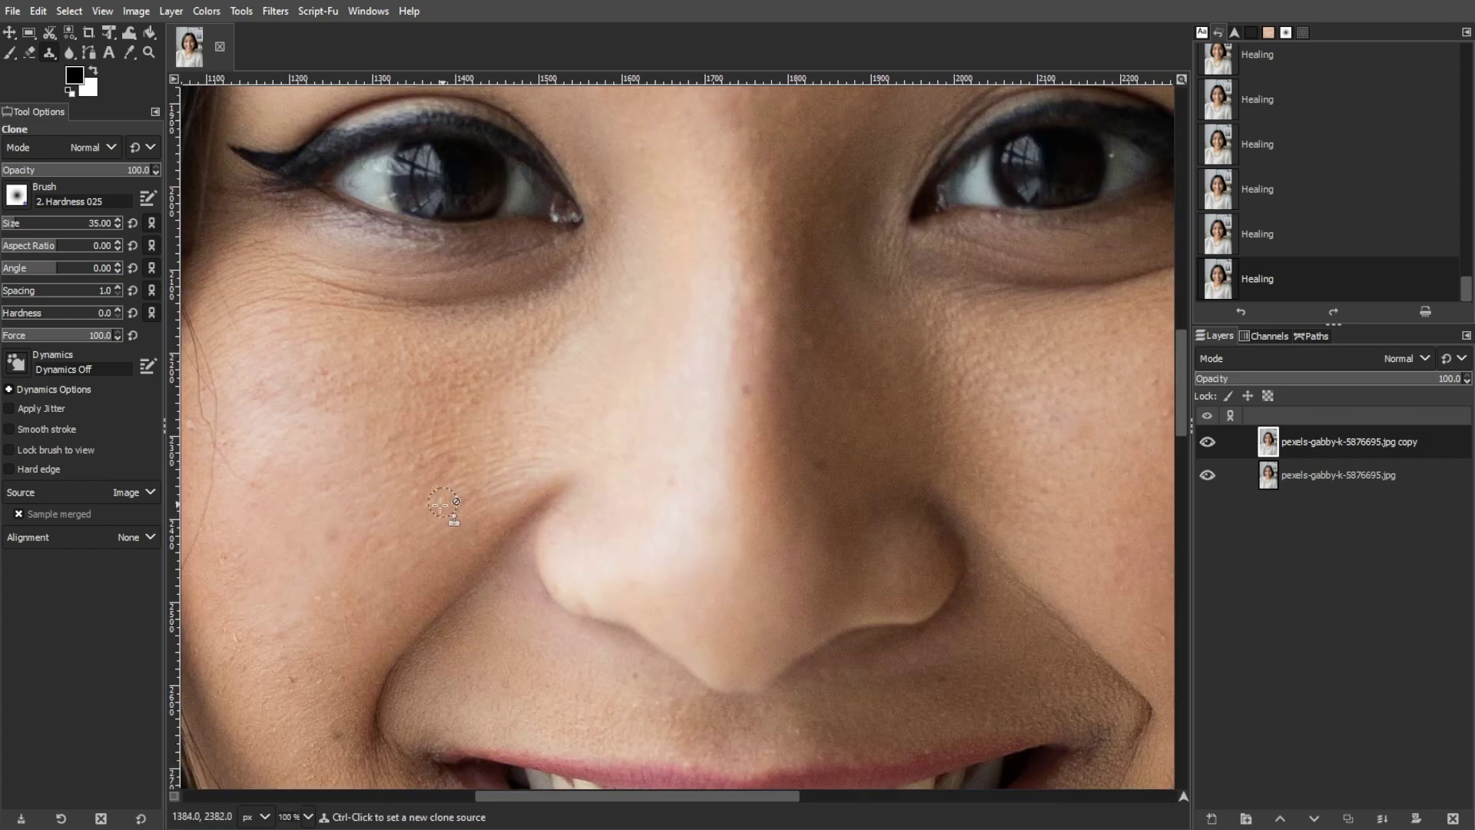
scroll(269, 576, "down", 3)
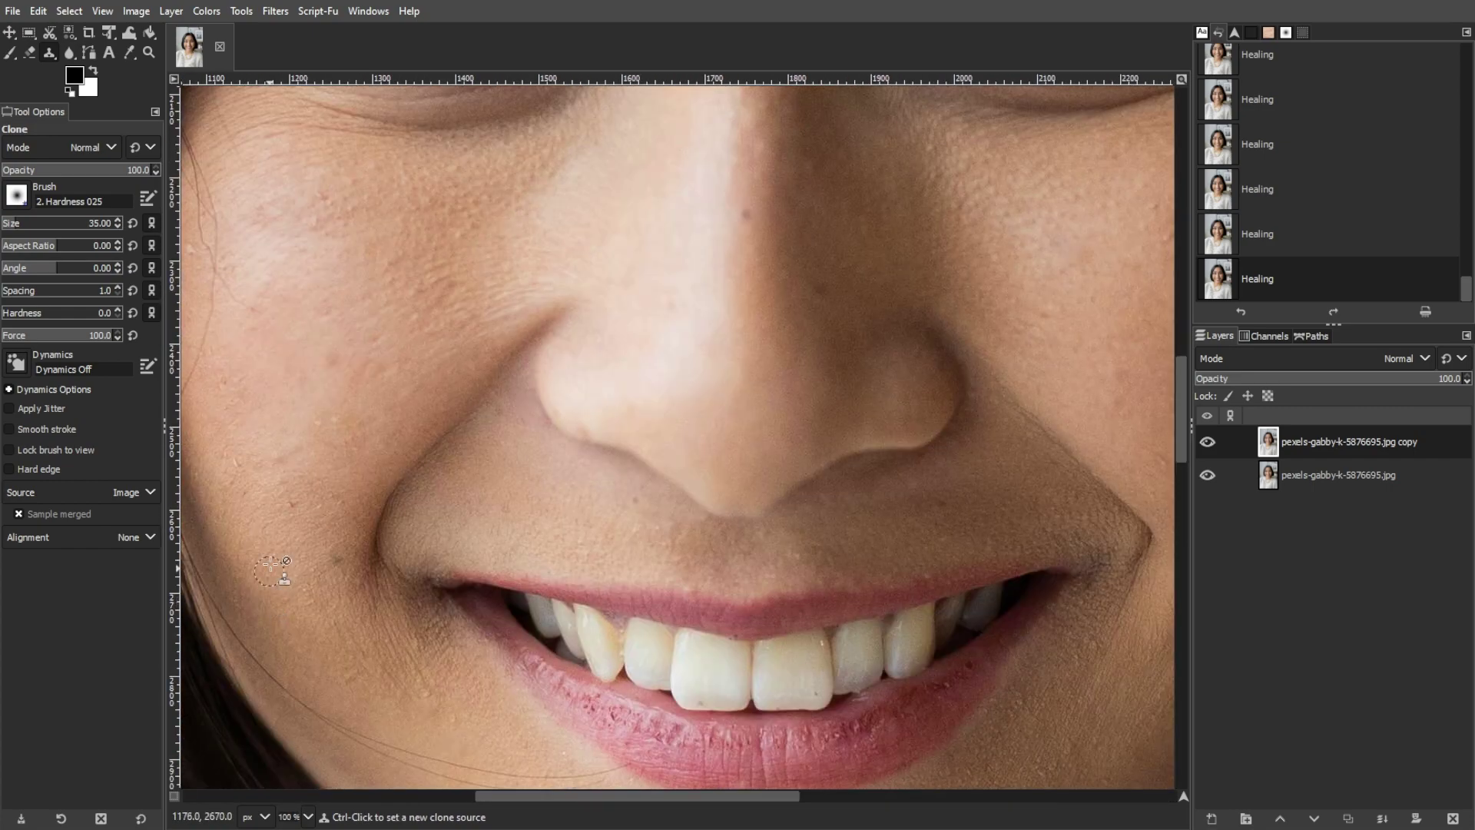
scroll(339, 512, "down", 1)
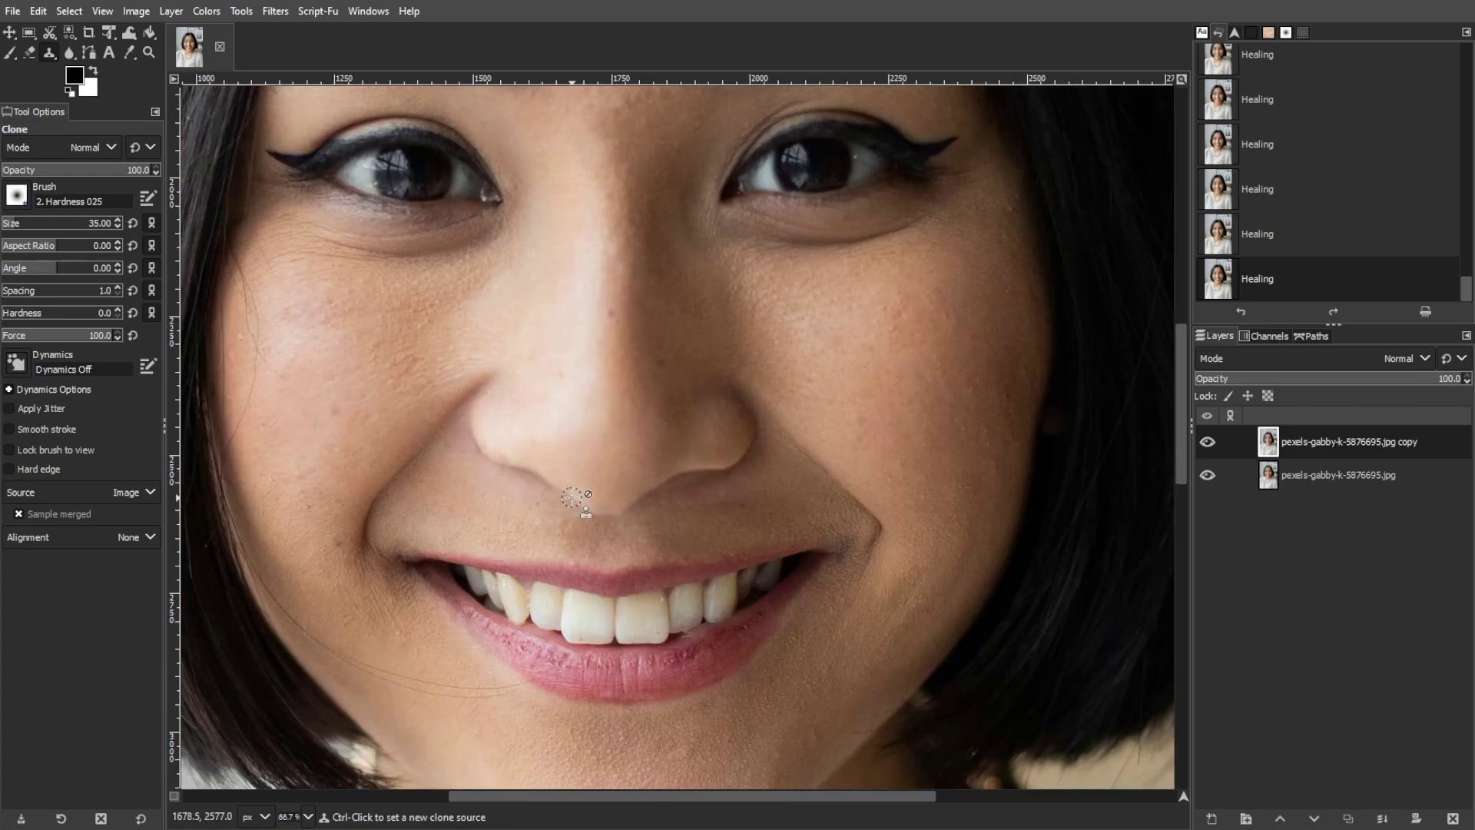
scroll(572, 497, "up", 5)
scroll(572, 498, "down", 5)
scroll(576, 500, "up", 4)
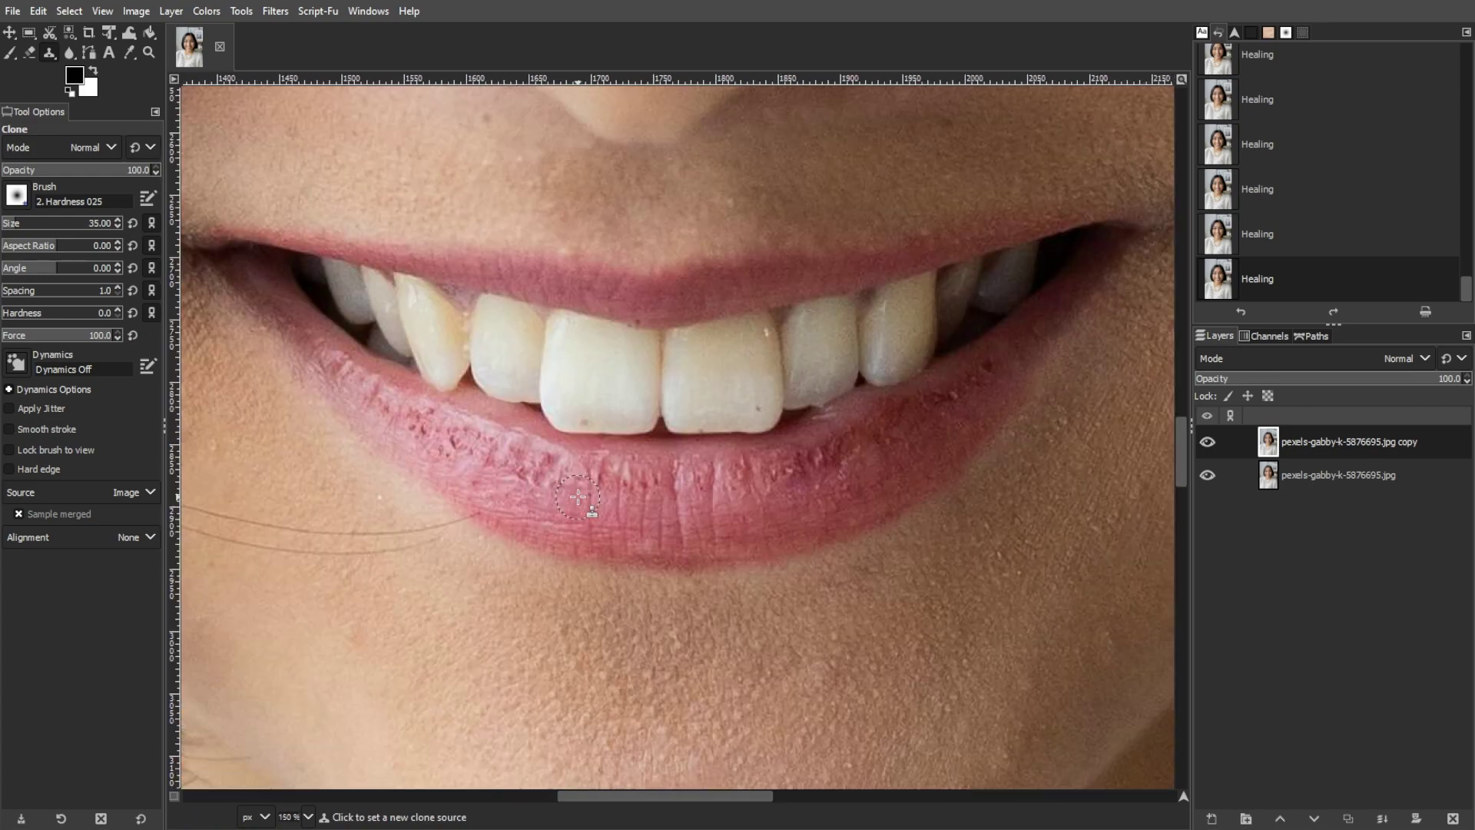
key("bracketleft")
key("bracketleft")
key("bracketleft")
key("bracketleft")
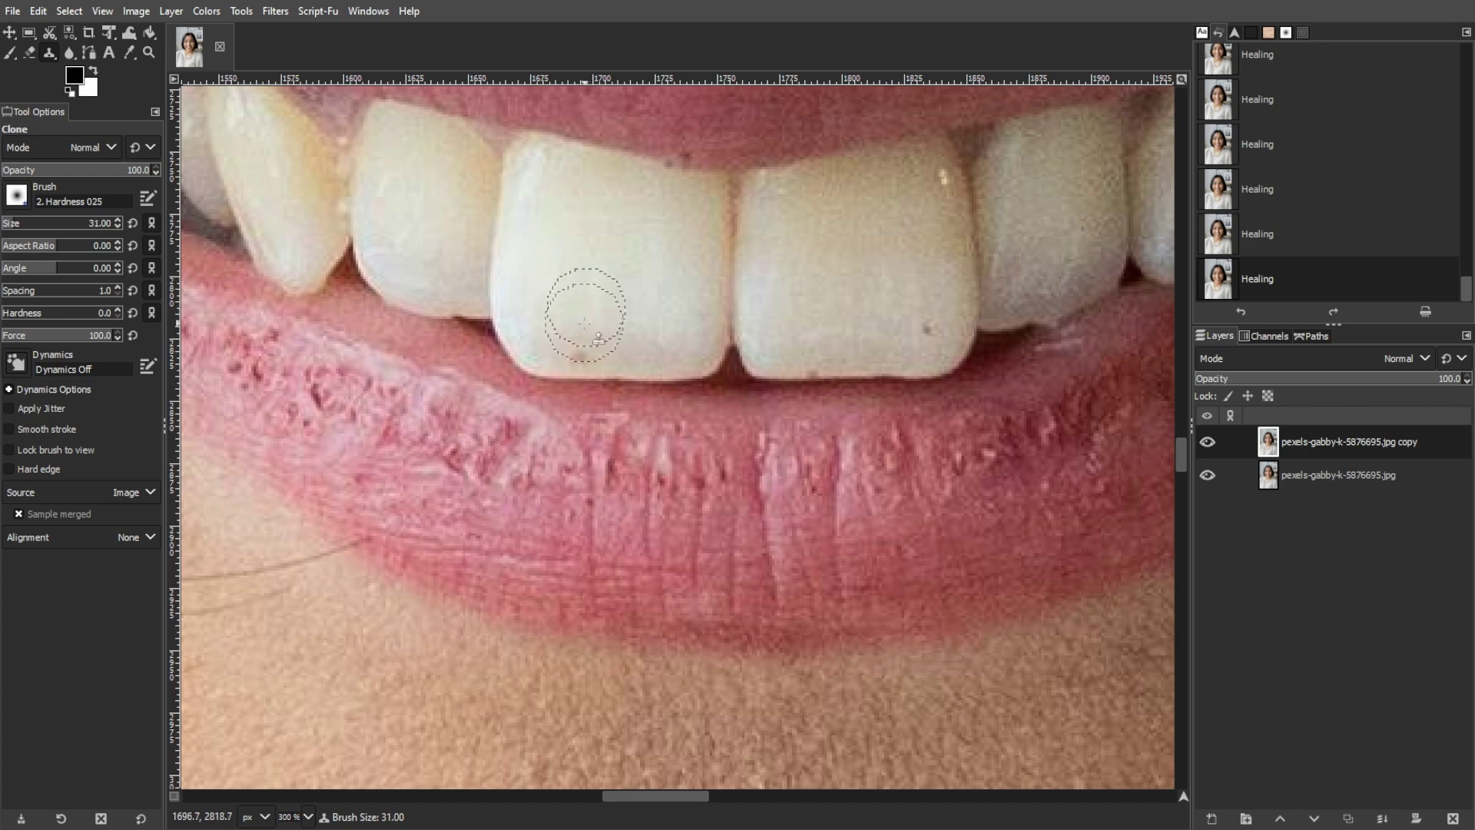
Clone clean enamel over the dark spot near the lower edge of the image-left front tooth
left_click(581, 331)
left_click(580, 337)
left_click(580, 339)
left_click(578, 340)
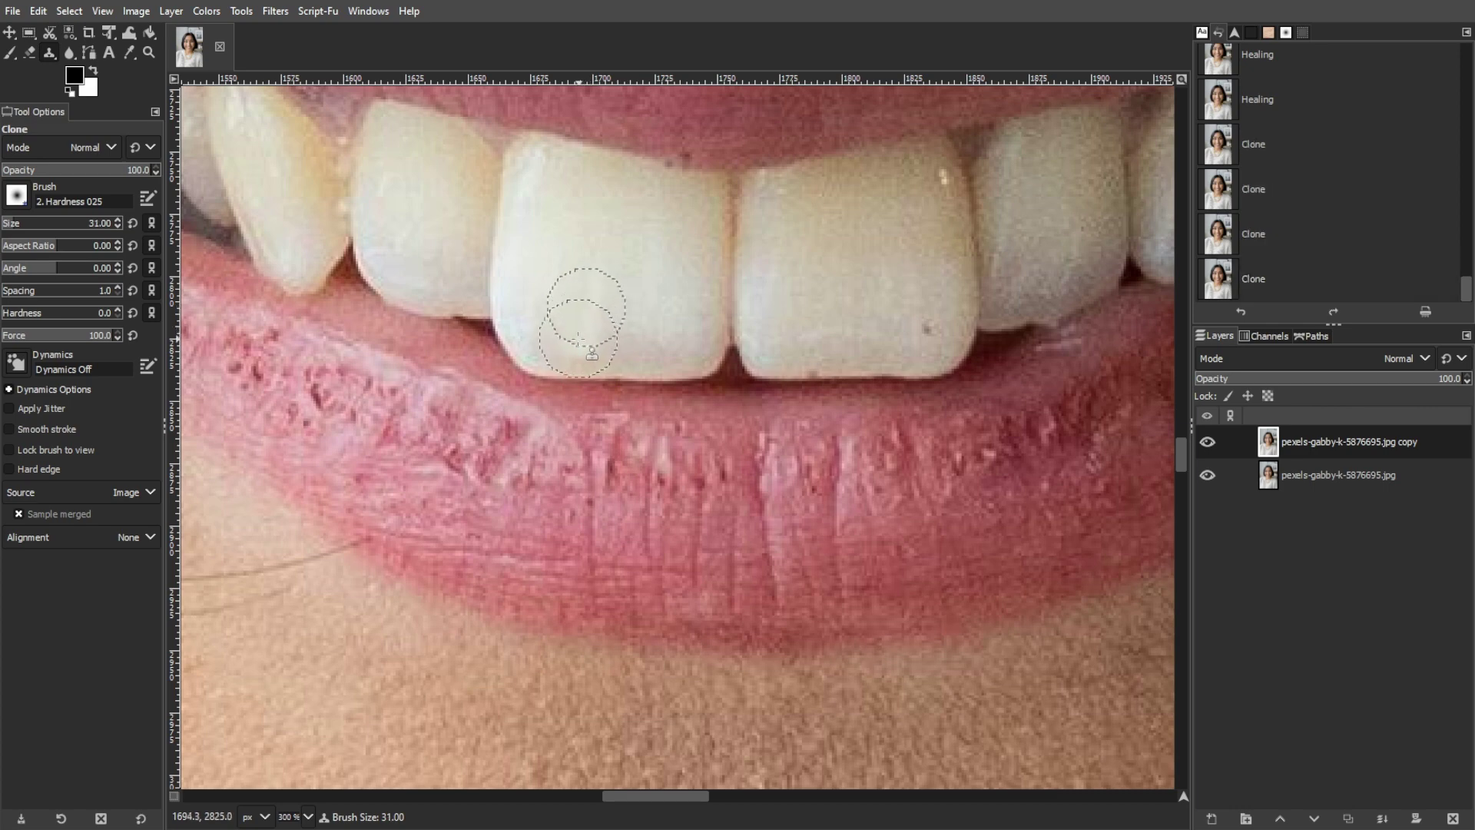
left_click(570, 341)
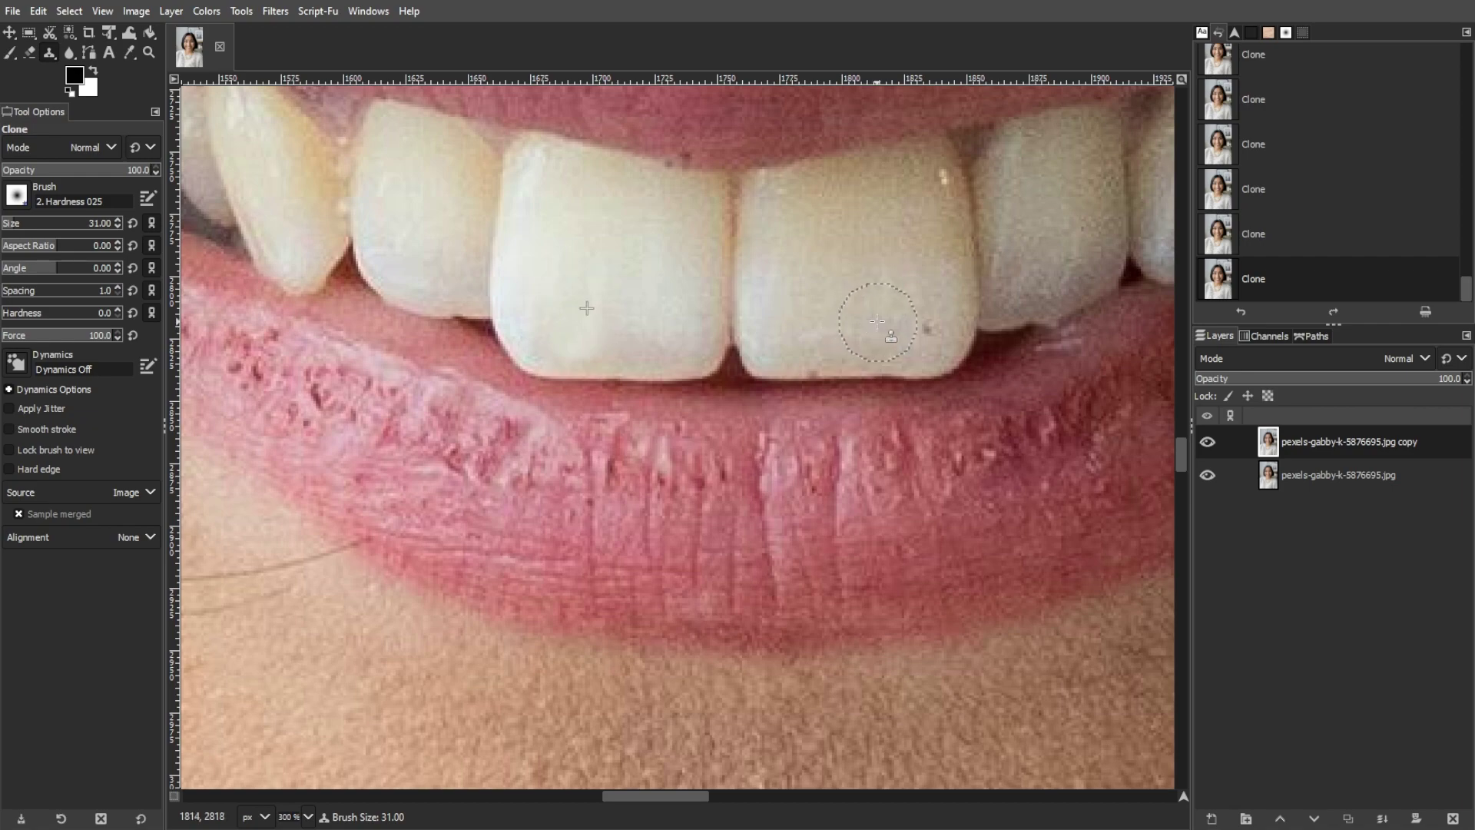
Clone clean enamel over the small dark spots on the image-right front tooth
left_click(924, 339)
scroll(799, 350, "down", 3)
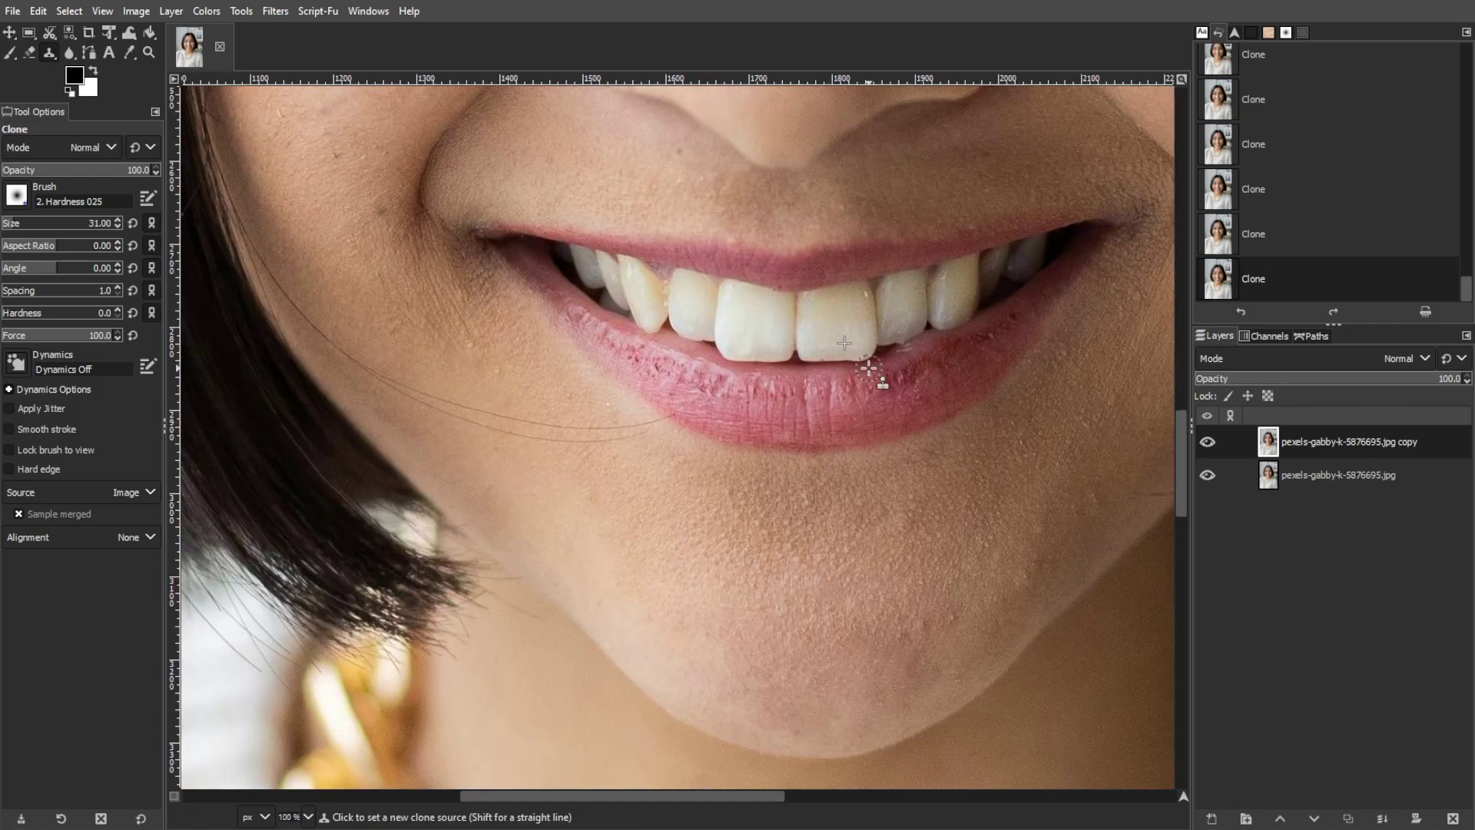
scroll(868, 368, "down", 1)
scroll(868, 375, "down", 3)
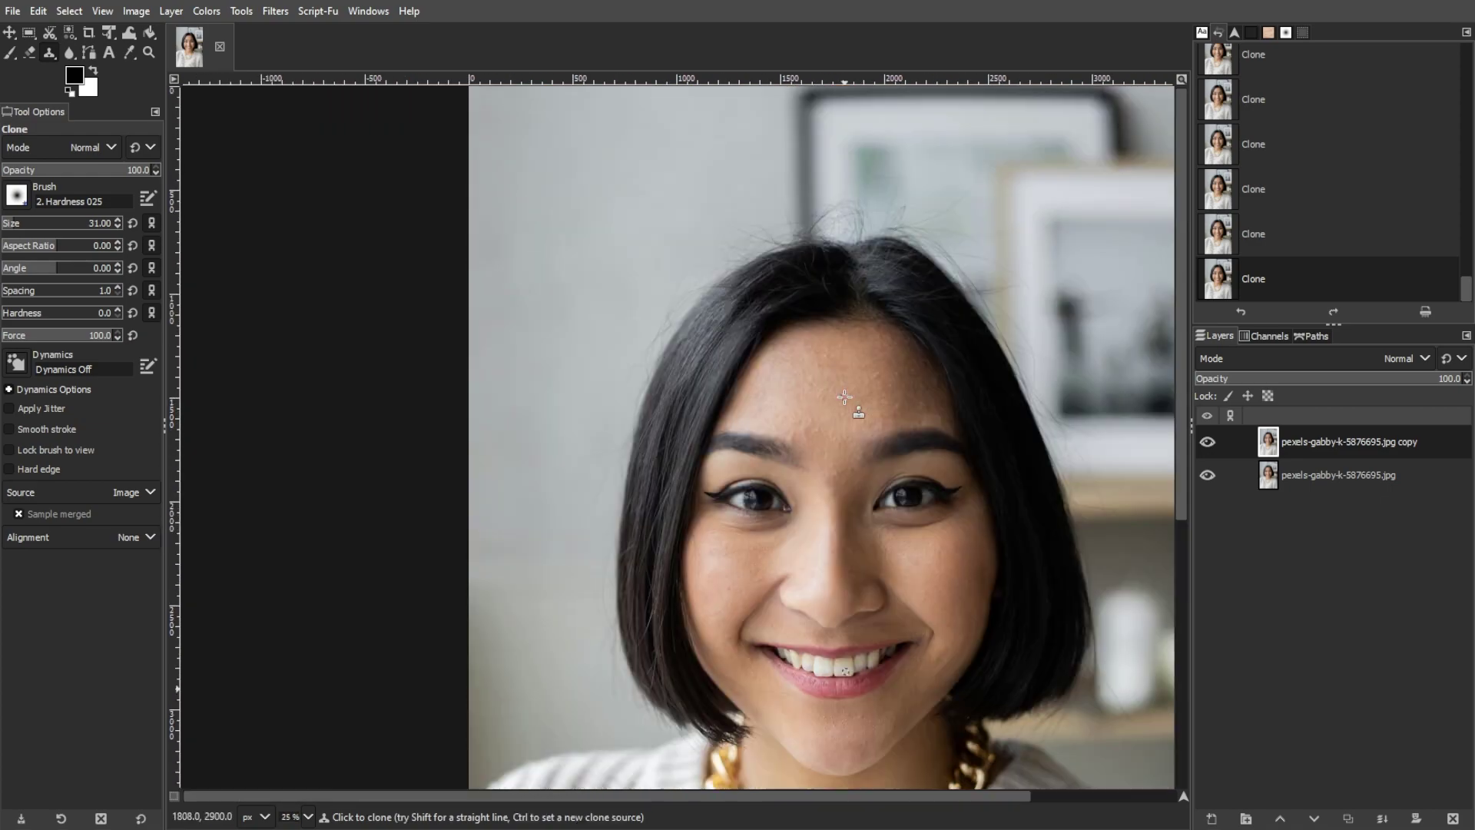
Sample clean forehead skin and clone it over the uneven patch on the image-left side of the forehead
scroll(860, 461, "up", 5)
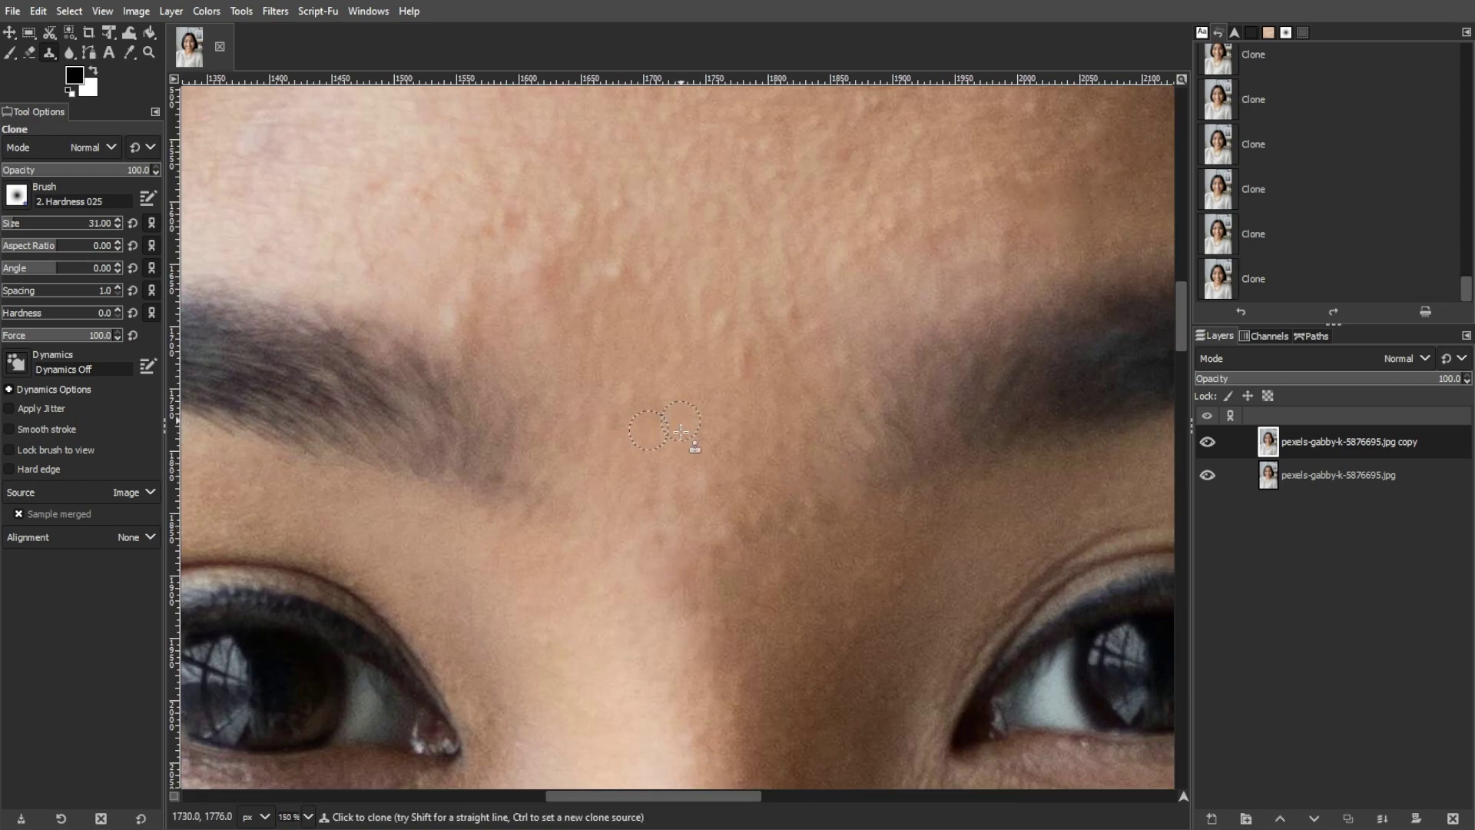
scroll(576, 415, "down", 1)
scroll(576, 415, "up", 1)
scroll(607, 396, "down", 1)
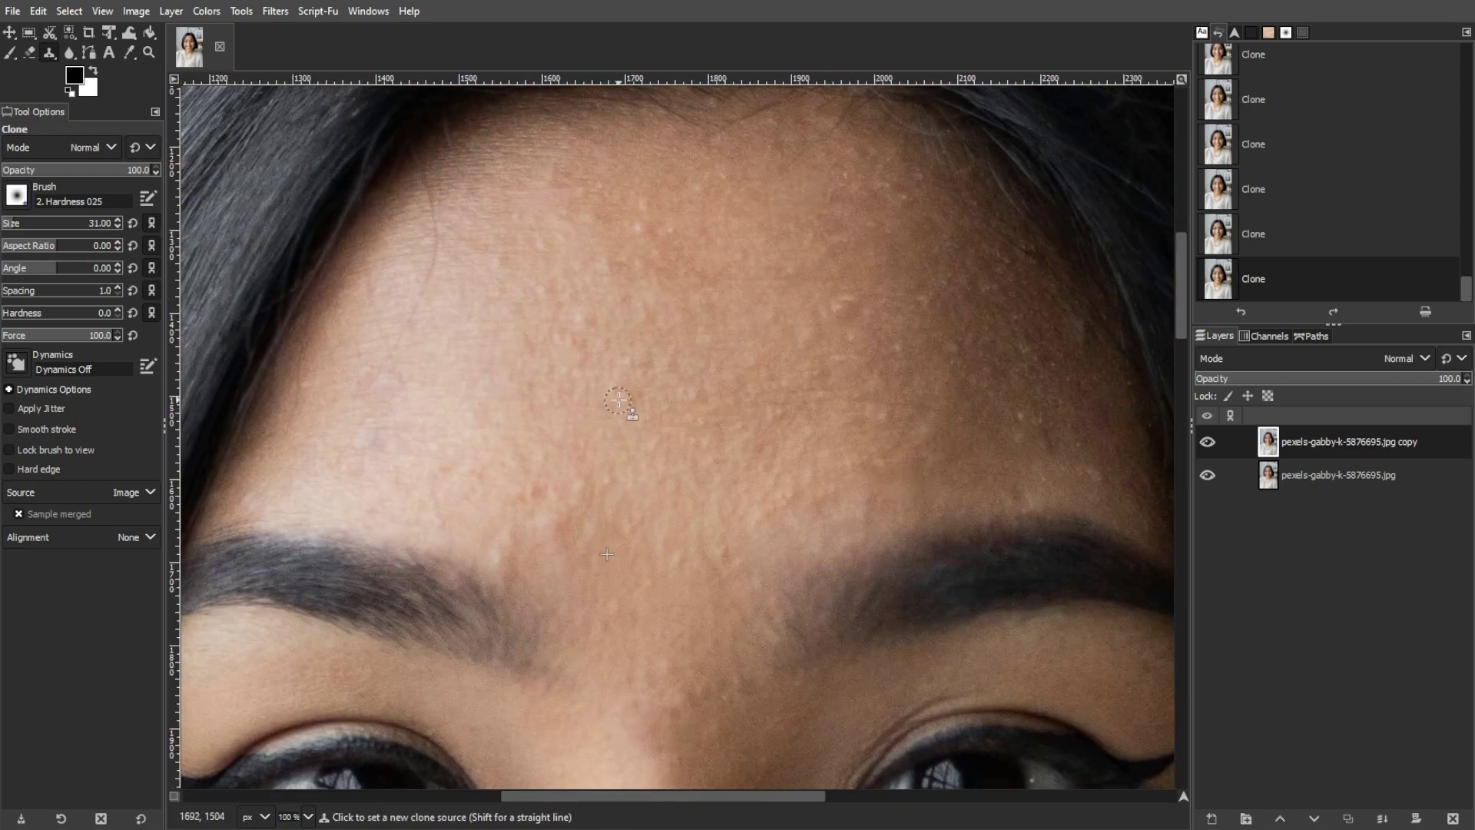
scroll(607, 395, "up", 1)
left_click(651, 148)
left_click(315, 360, "ctrl")
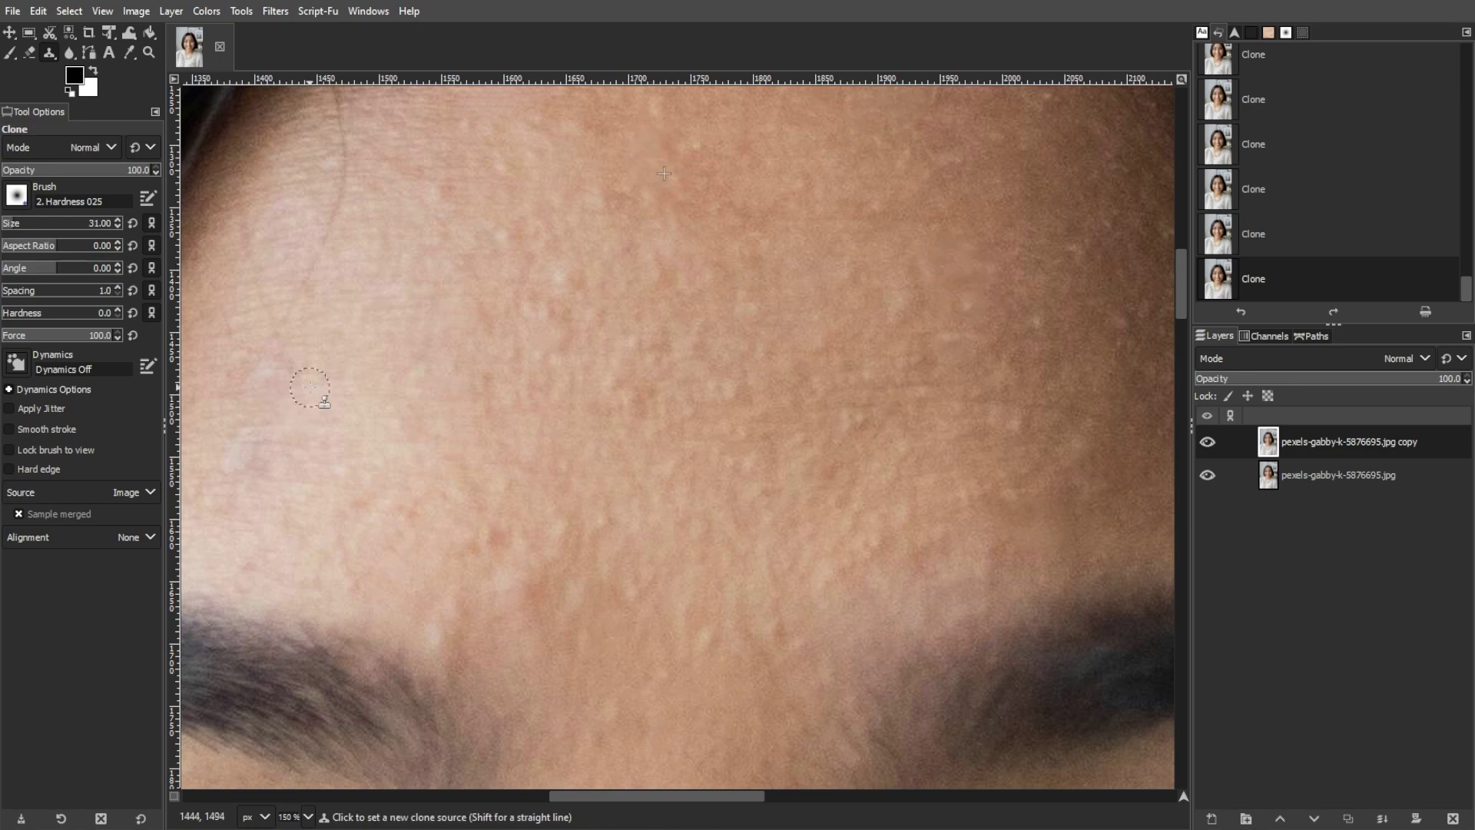
left_click(257, 395)
Select the chin area below the lower lip with a freehand Free Select outline
scroll(602, 537, "down", 6)
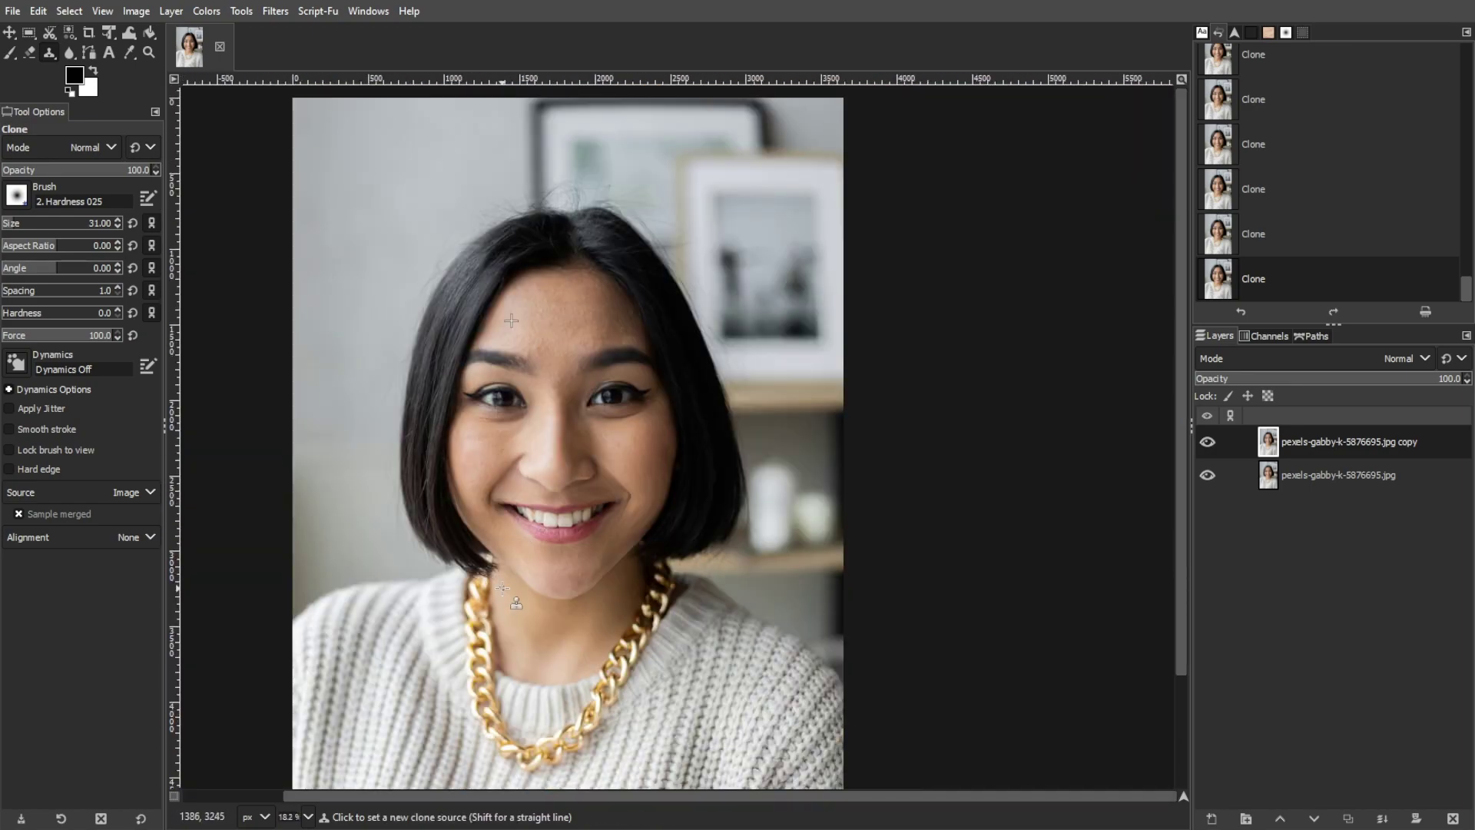
scroll(504, 461, "up", 1)
left_click_drag(778, 794, 726, 795)
left_click_drag(1183, 438, 1183, 473)
left_click_drag(925, 795, 902, 798)
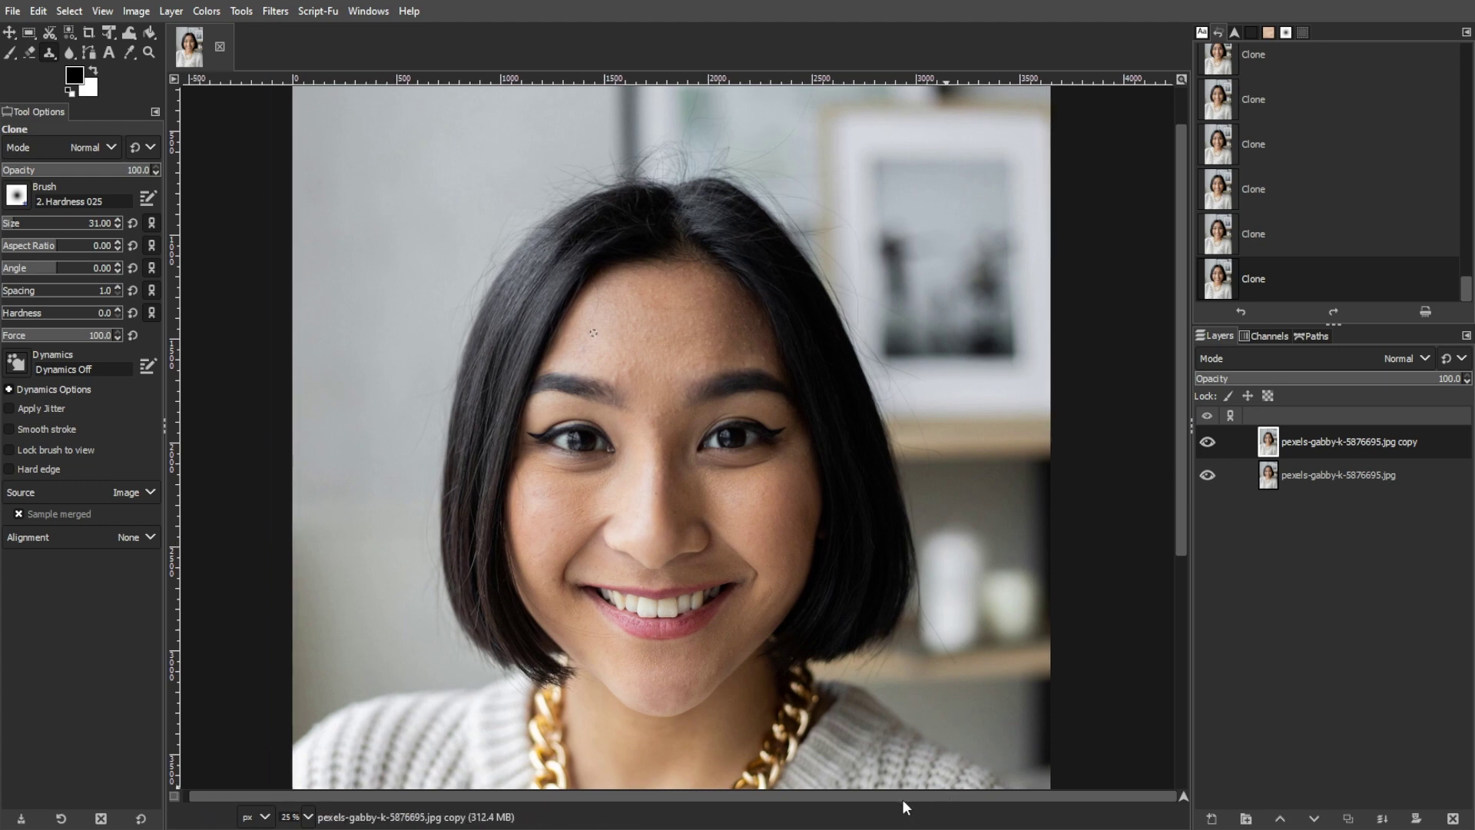
left_click_drag(1184, 461, 1187, 492)
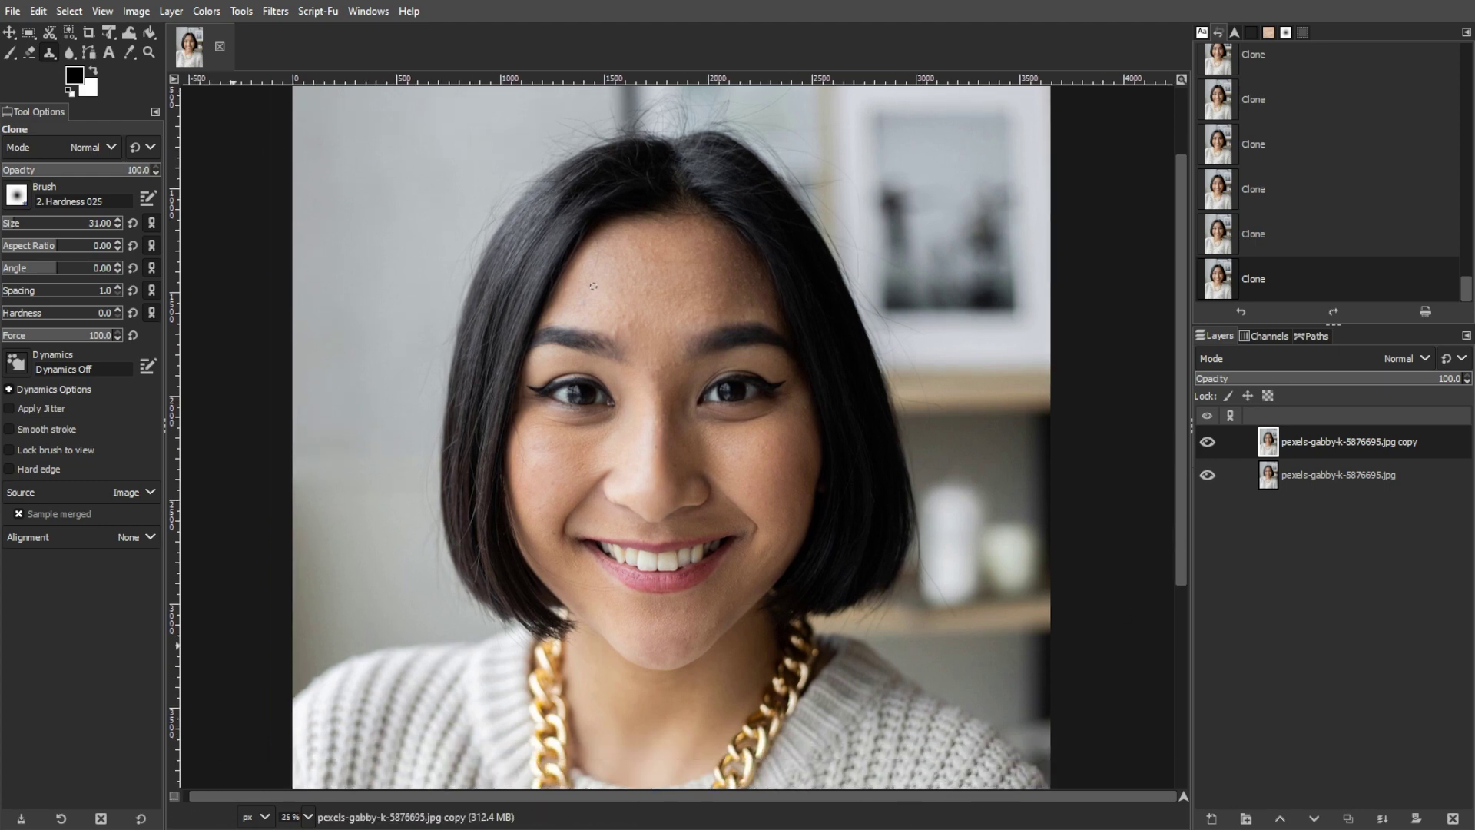
left_click_drag(53, 28, 78, 27)
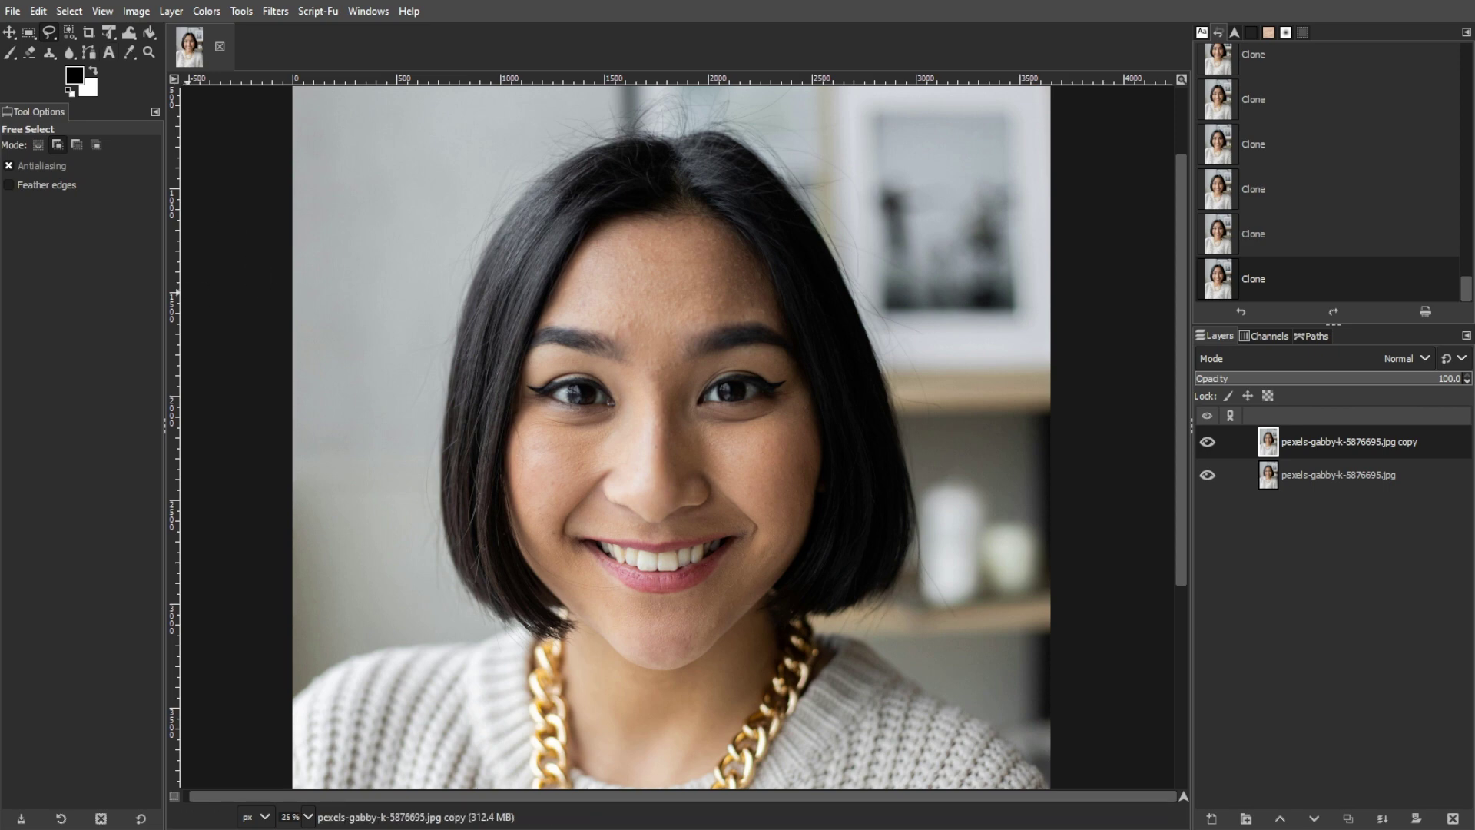
scroll(606, 617, "up", 2, "ctrl")
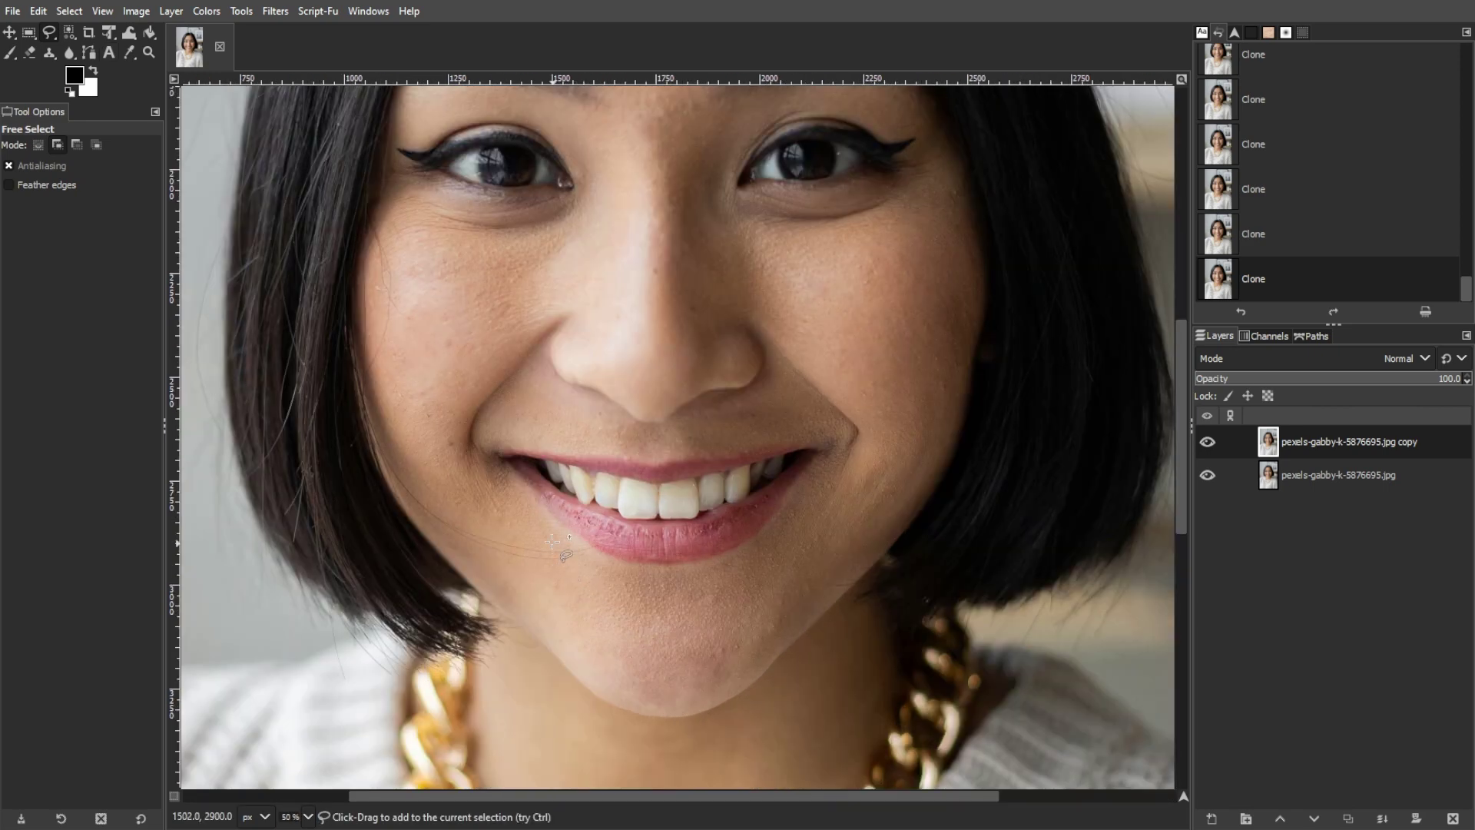
left_click_drag(592, 579, 688, 593)
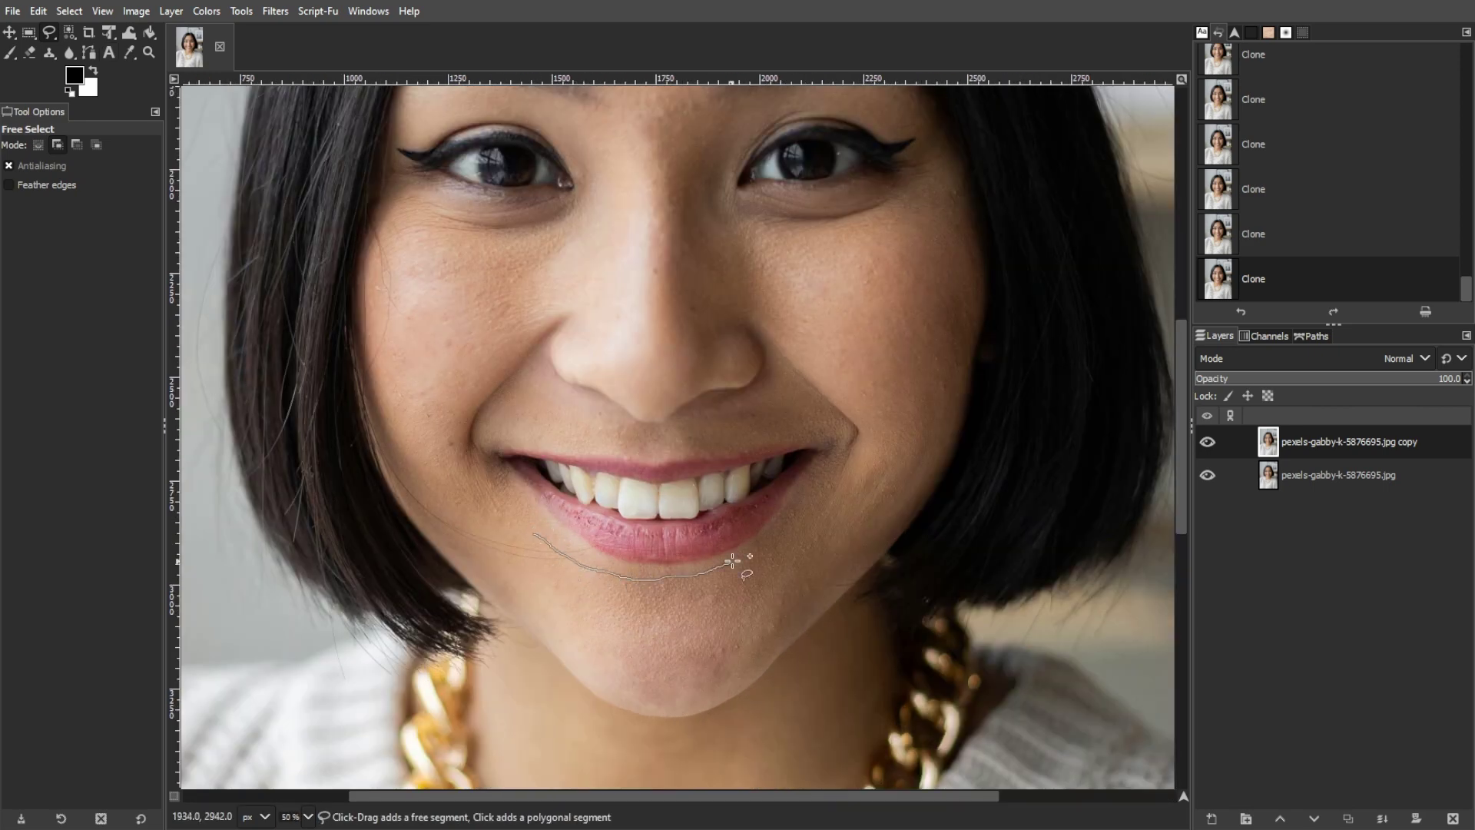
left_click(533, 533)
key("Return")
scroll(699, 593, "down", 1, "ctrl")
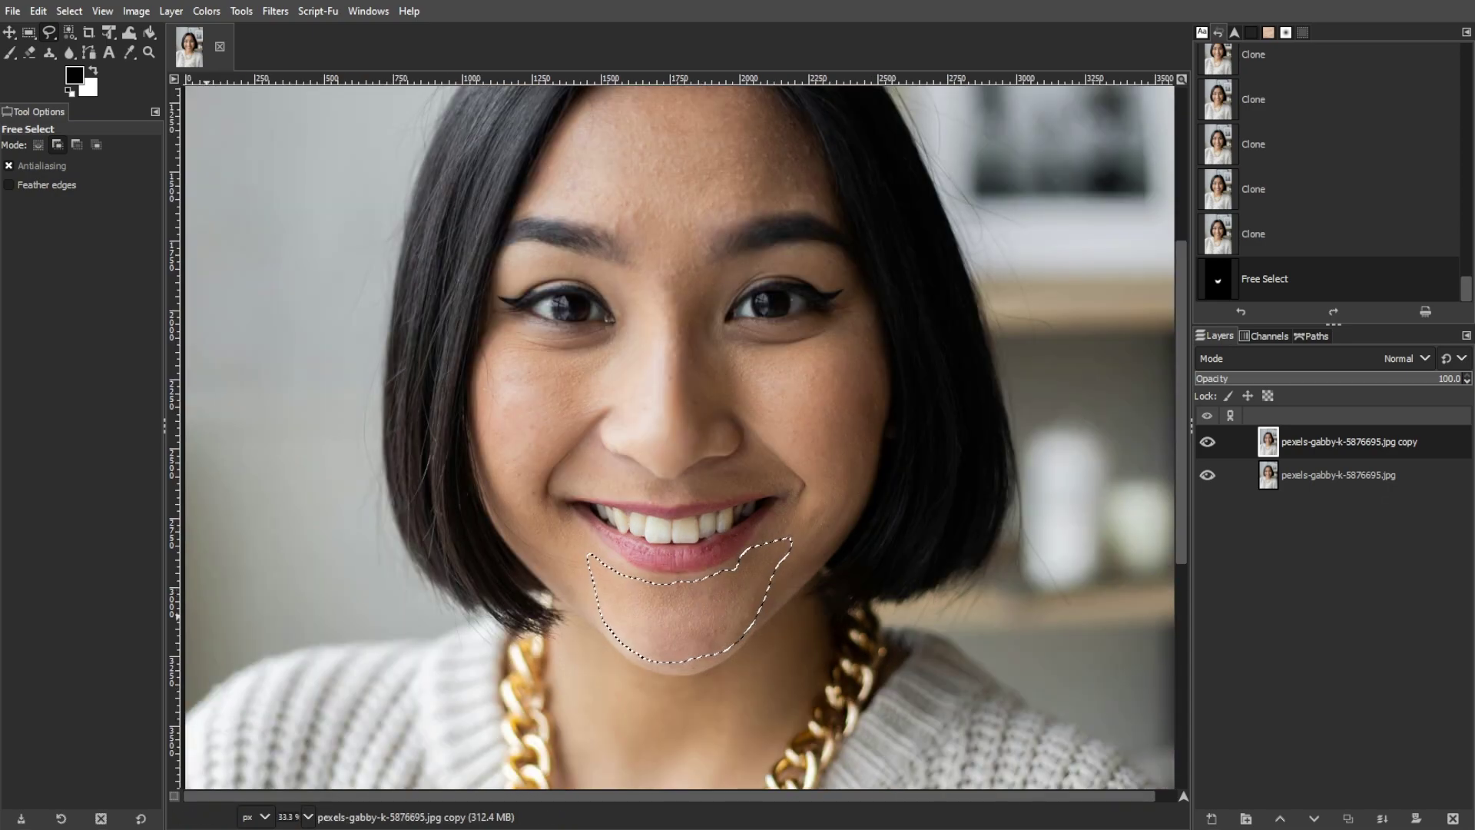
Start a Gaussian Blur on the chin selection with size 6.41 and try the Overlay blending mode
left_click(286, 12)
mouse_move(303, 10)
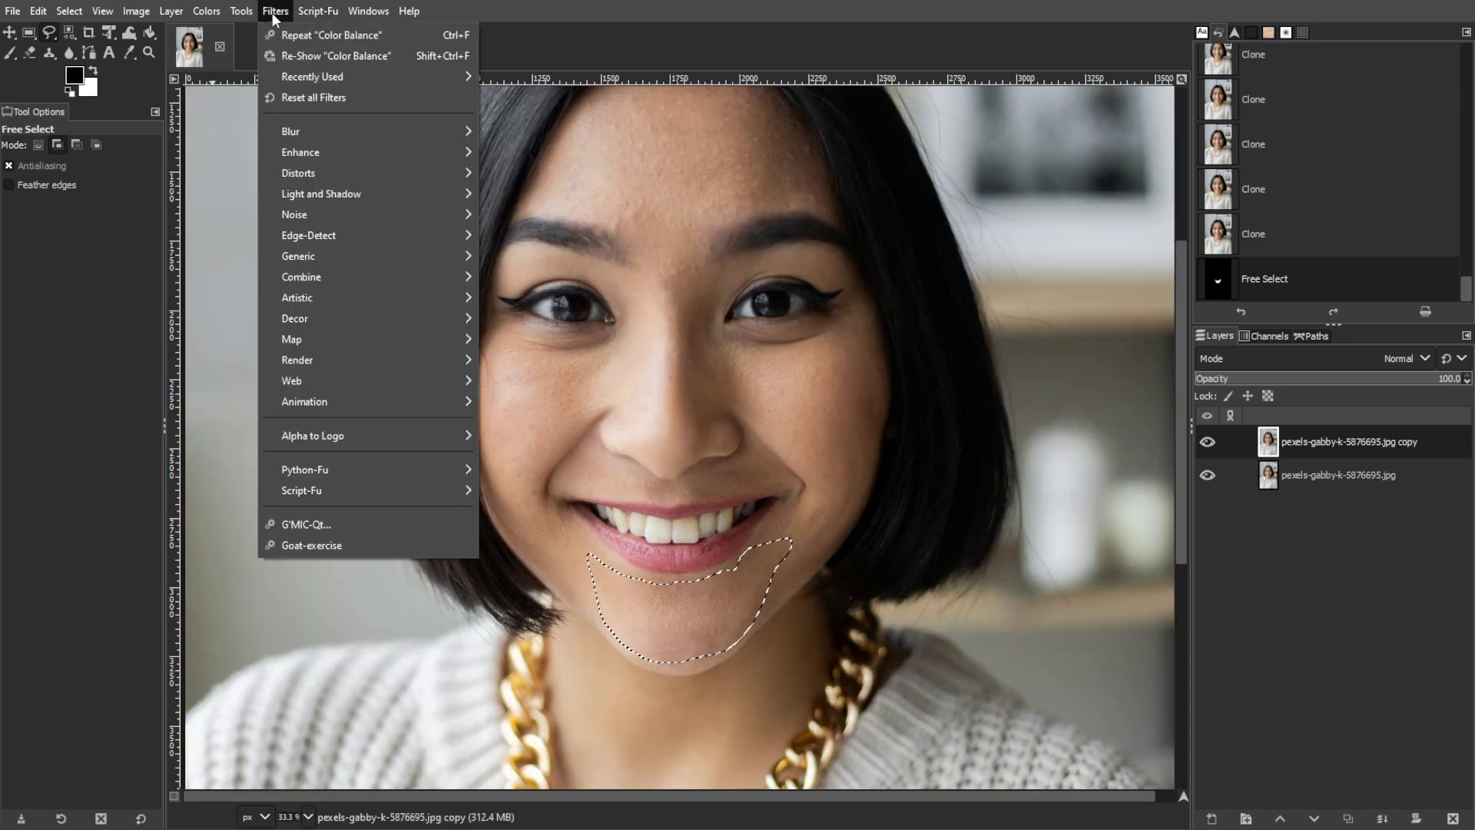
mouse_move(368, 131)
left_click(534, 150)
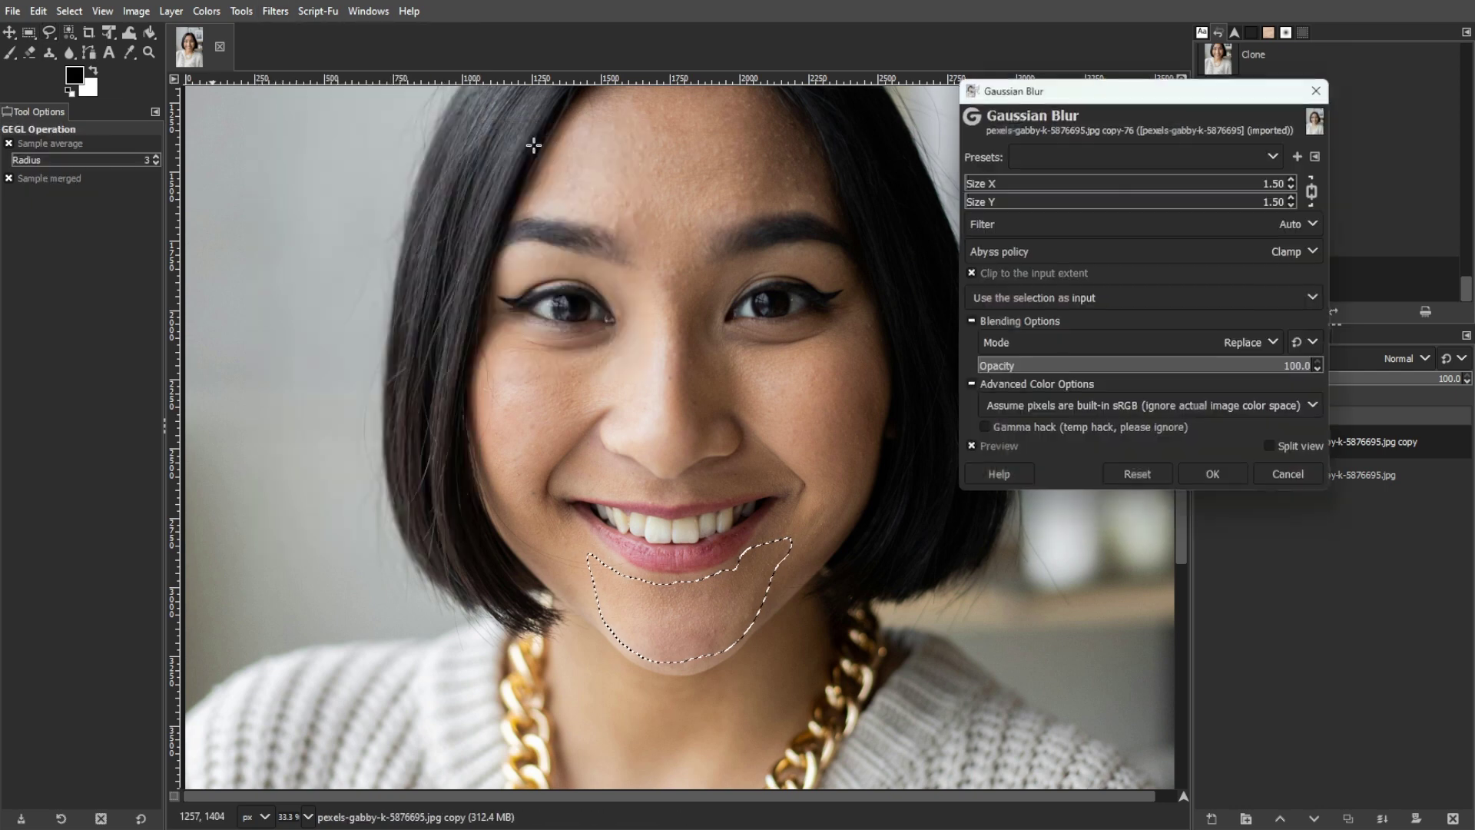
left_click_drag(988, 184, 985, 184)
left_click(1123, 345)
left_click(1037, 547)
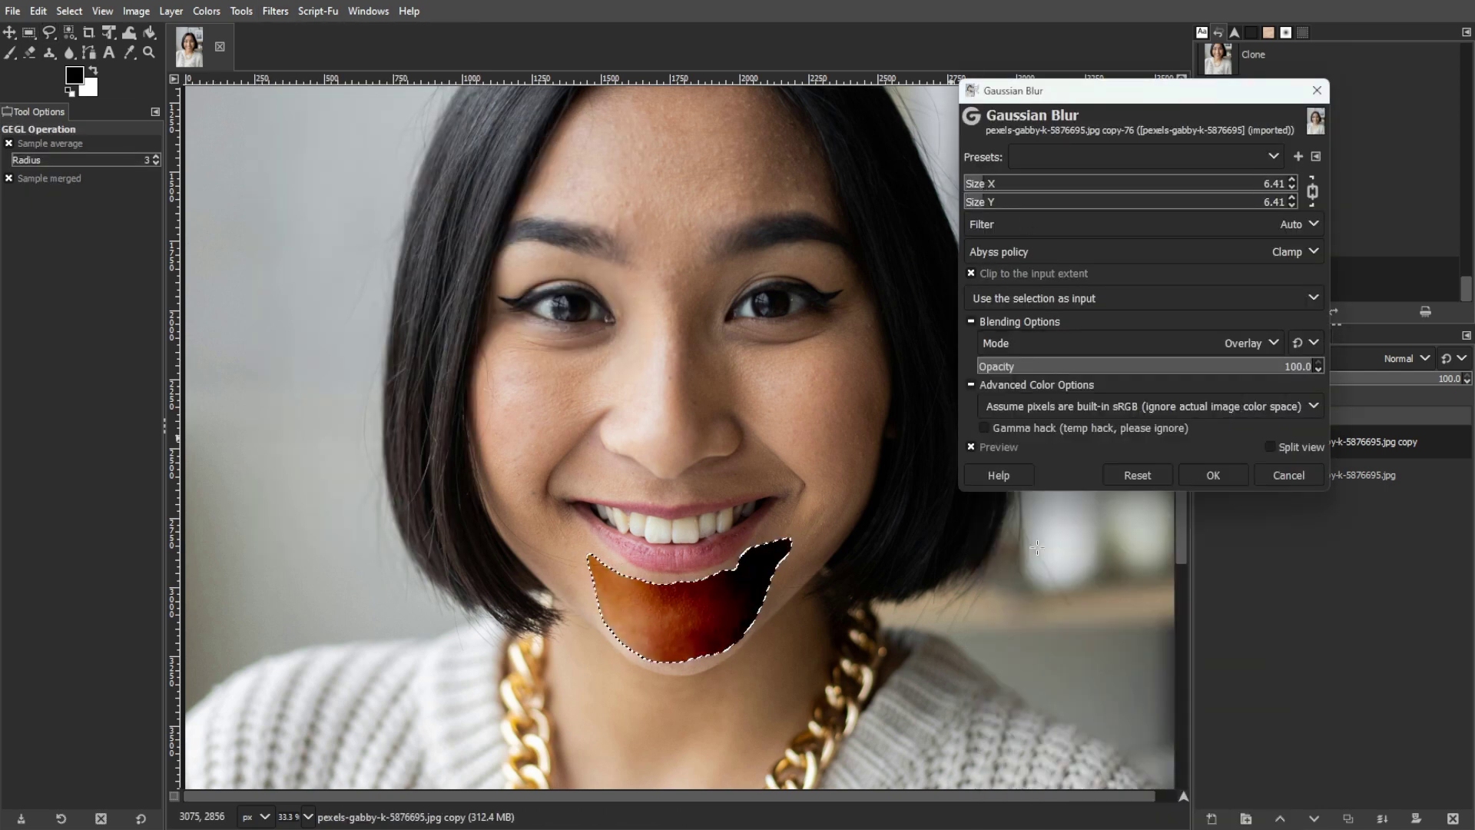
Try the Luma lighten only and Lighten only blending modes and set the blur size to 7.95
left_click(1172, 344)
left_click(1026, 537)
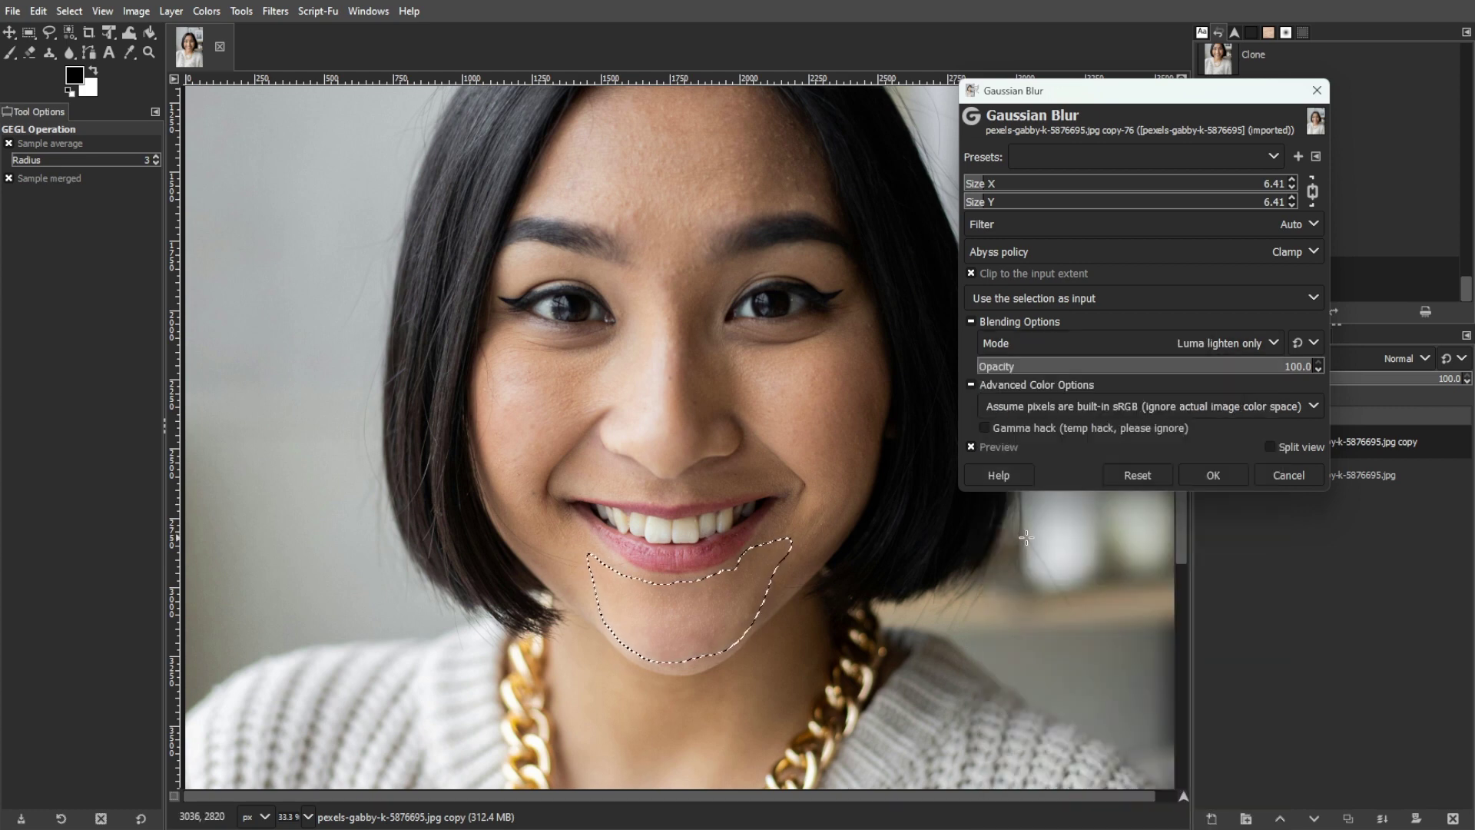
mouse_move(987, 185)
left_mouse_down()
mouse_move(1022, 185)
mouse_move(987, 184)
left_mouse_up()
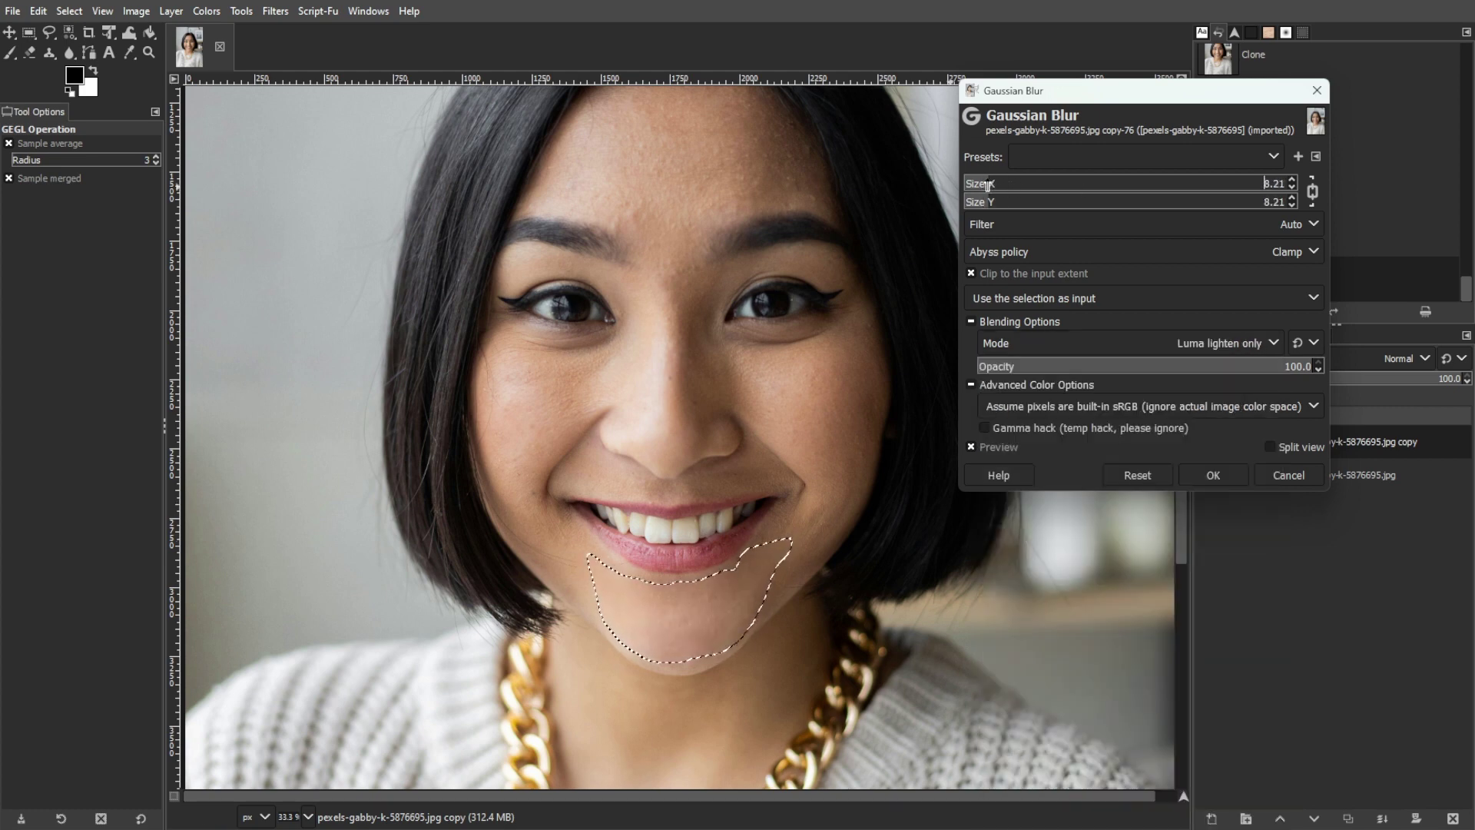
left_click(1229, 343)
left_click(1031, 525)
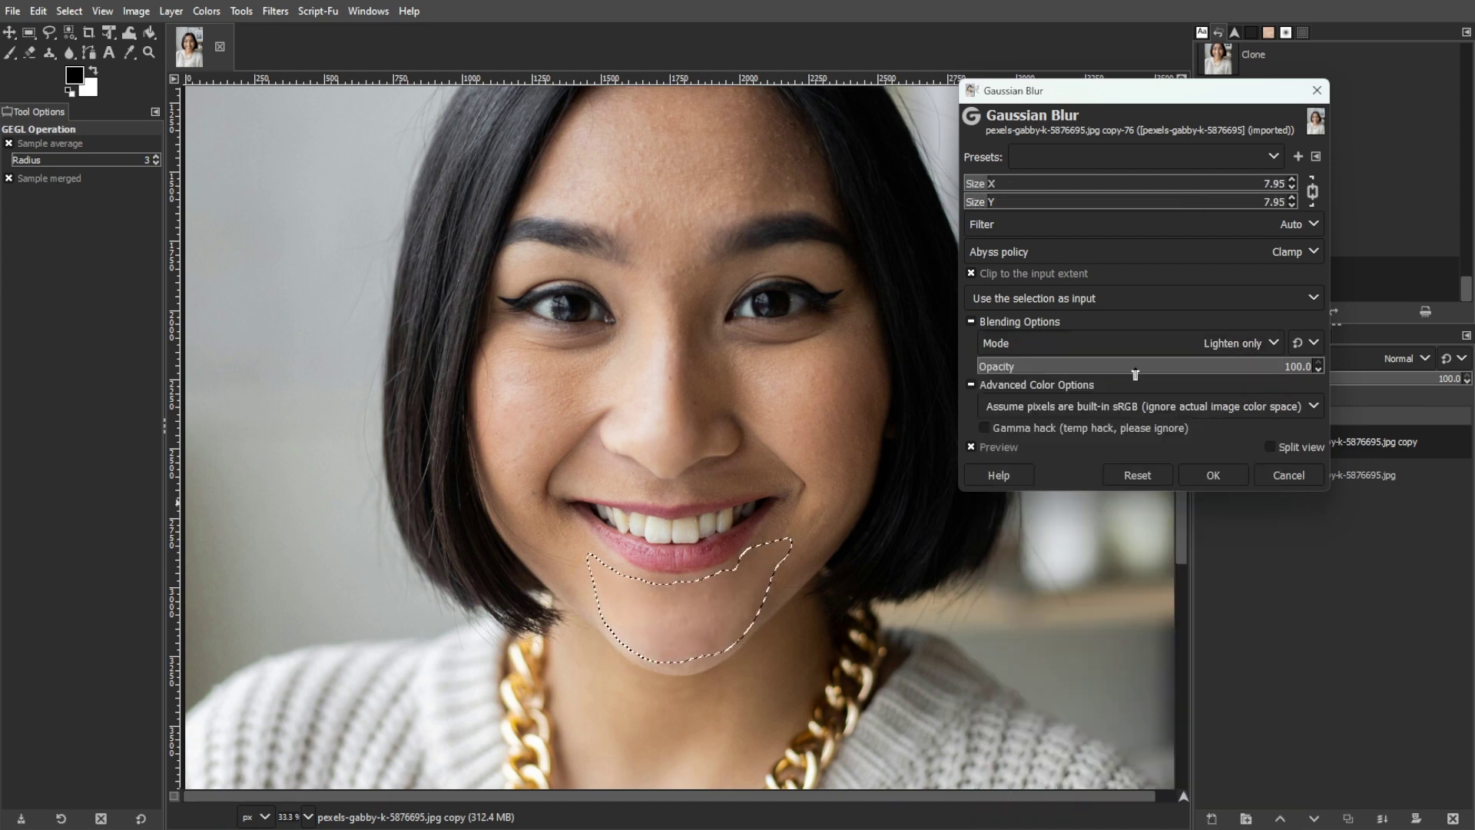
Apply the chin blur at 72.3 opacity in Normal blending mode and clear the selection
left_click_drag(1136, 371, 1225, 378)
left_click(1229, 343)
left_click(1062, 389)
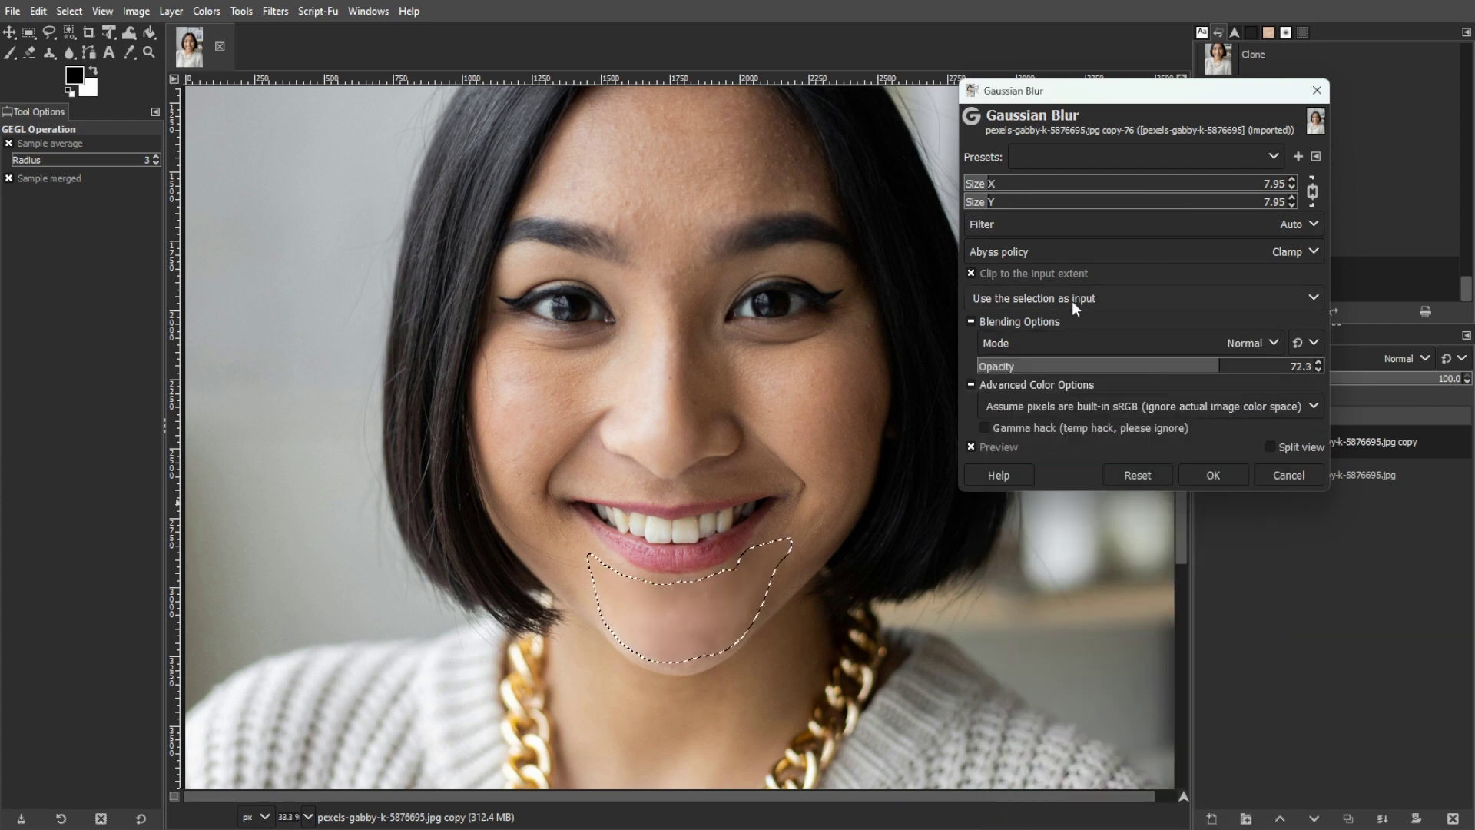
left_click(1214, 476)
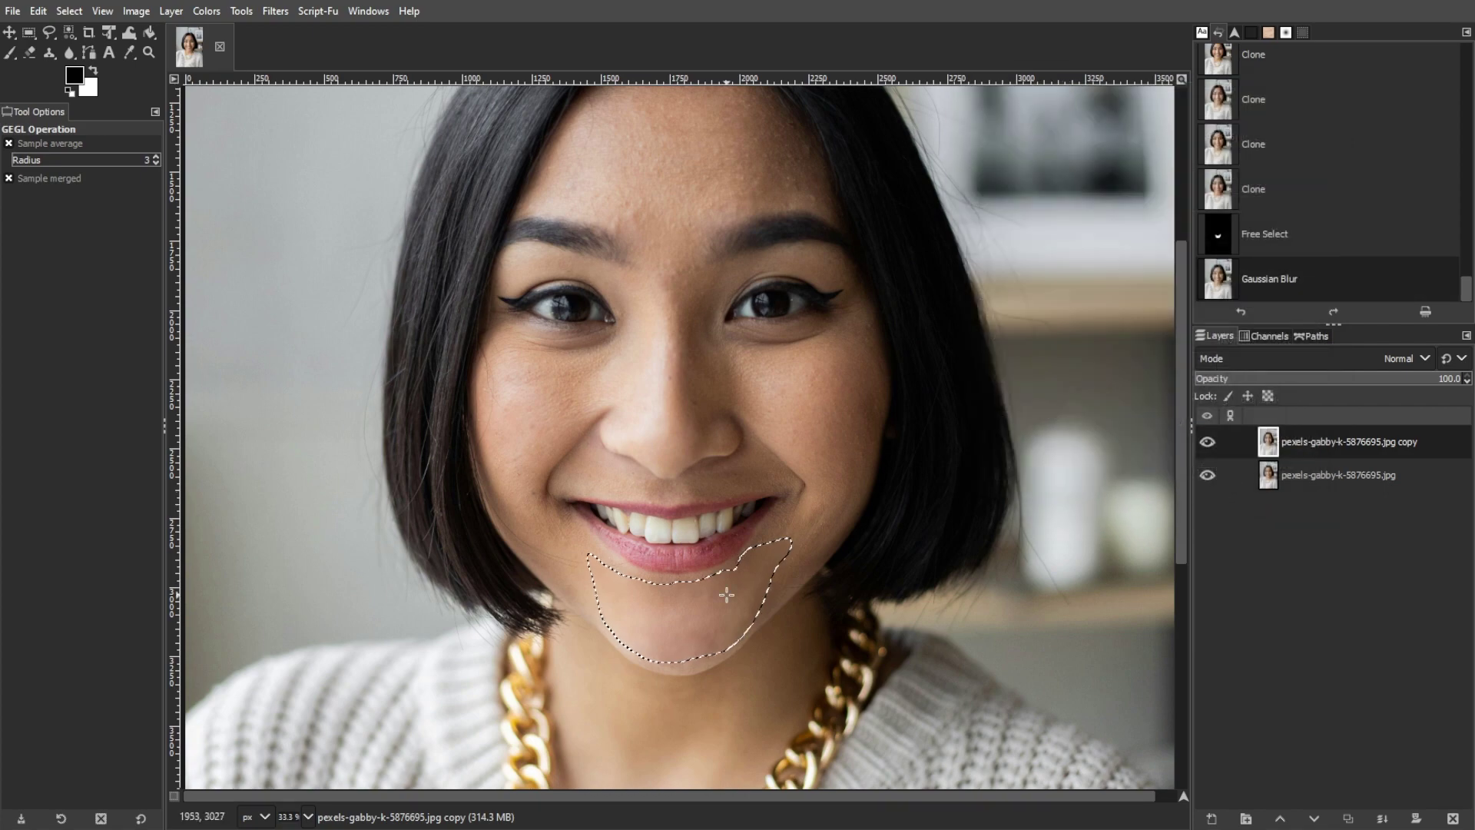
key("ctrl+shift+a")
Select the forehead between the hairline and eyebrows with Free Select, feathering the edges with radius 33.9
scroll(694, 673, "down", 1)
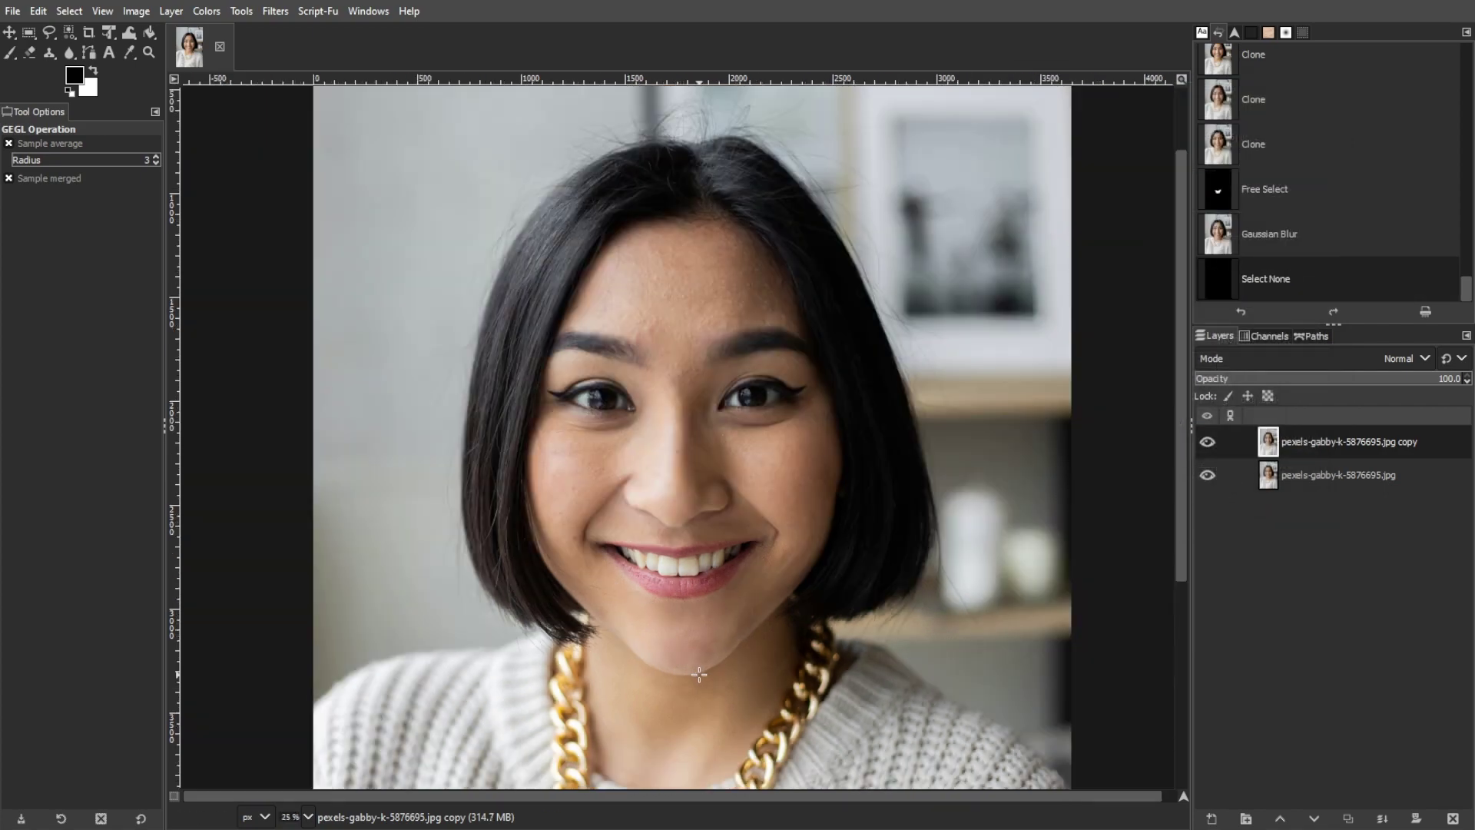
scroll(705, 675, "up", 1)
scroll(461, 647, "up", 3)
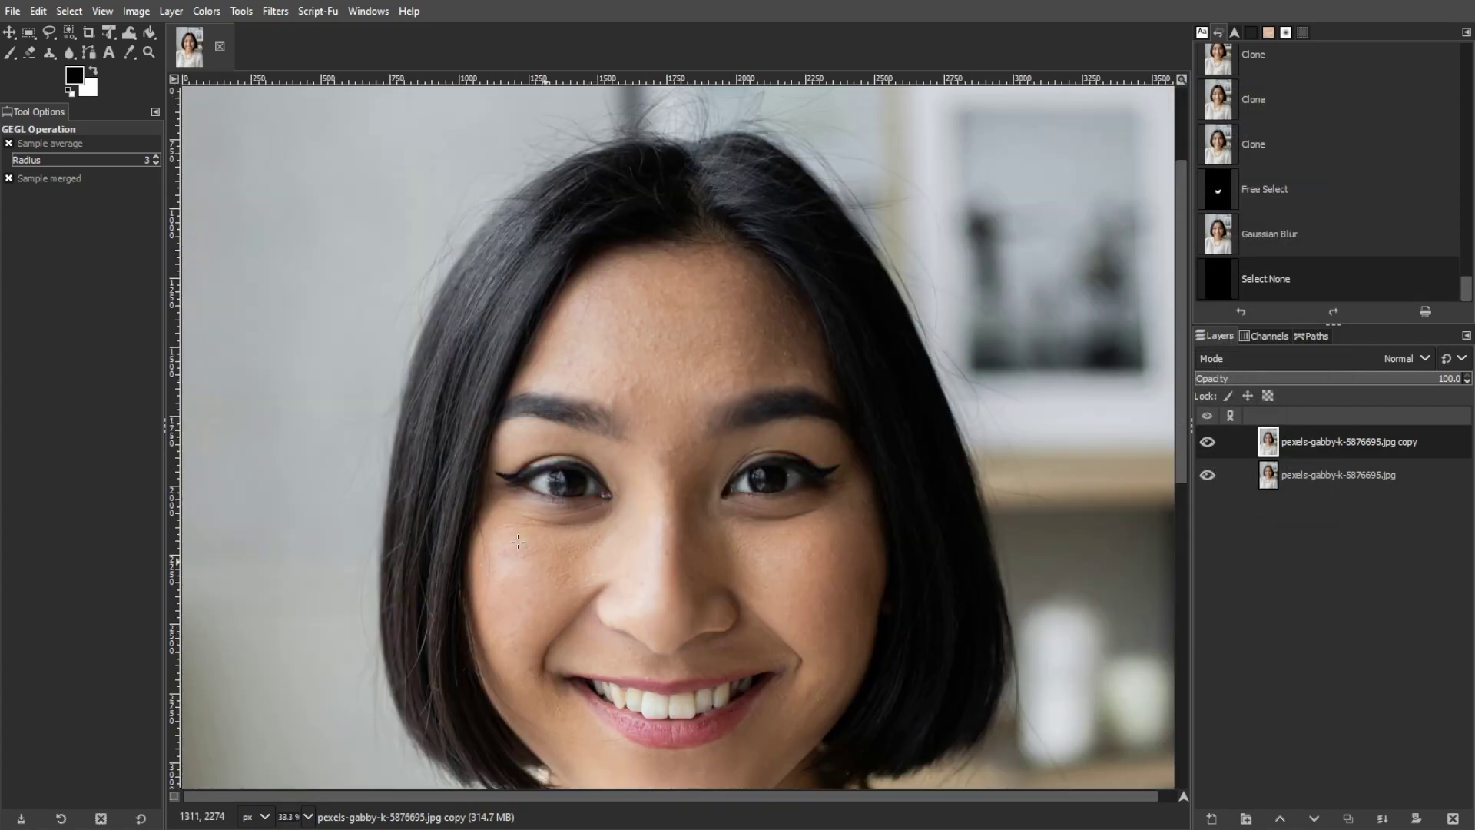
left_click(49, 32)
mouse_move(667, 448)
left_mouse_down()
mouse_move(614, 280)
mouse_move(668, 449)
left_mouse_up()
key("Return")
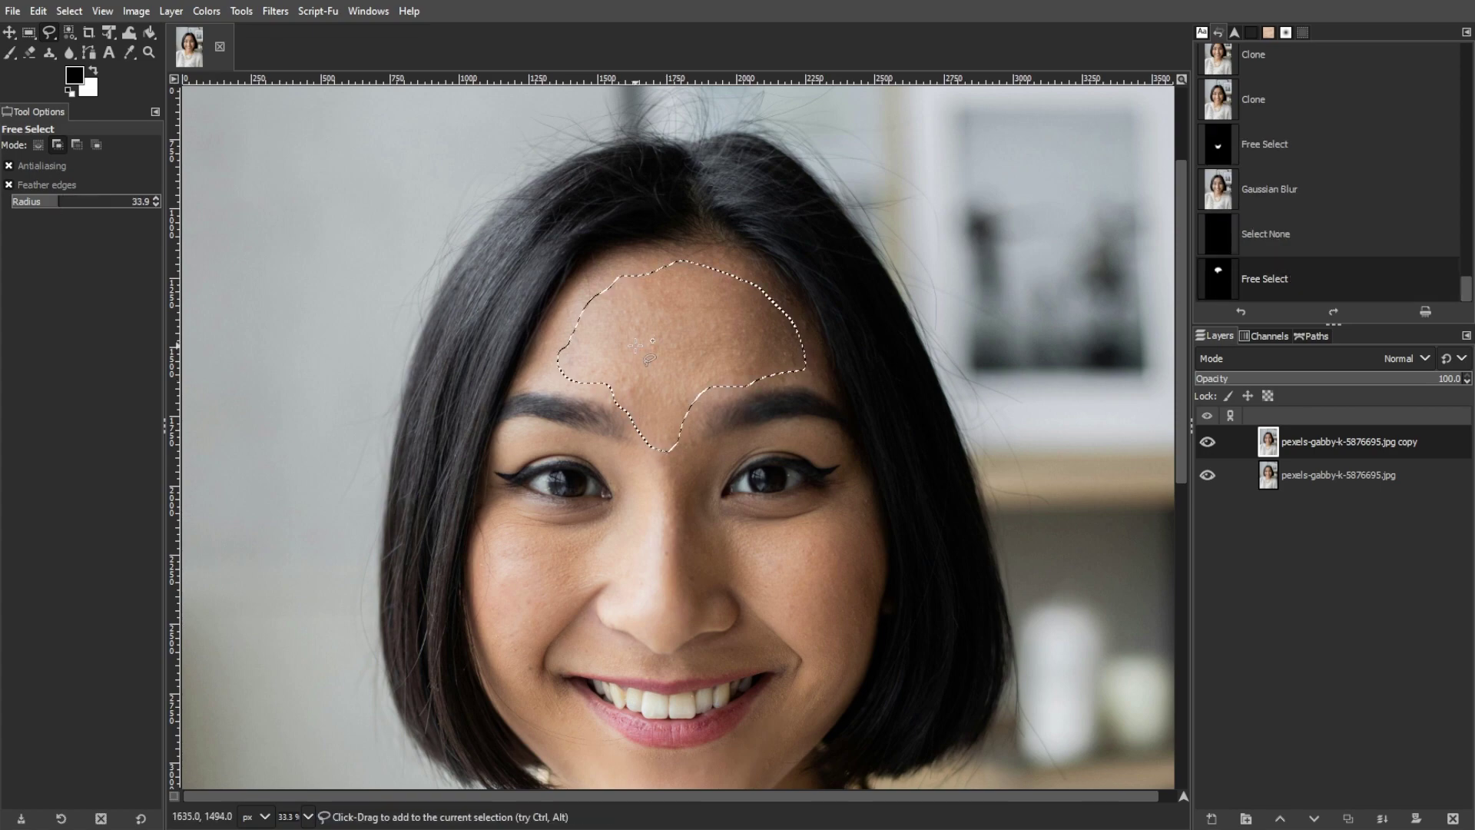
Soften the selected forehead with Gaussian Blur, adjusting its size and opacity, and repeat the blur on other selected skin areas
left_click(274, 11)
left_click(315, 47)
left_click(971, 185)
left_click(1253, 365)
left_click_drag(972, 187, 982, 188)
left_click(1238, 366)
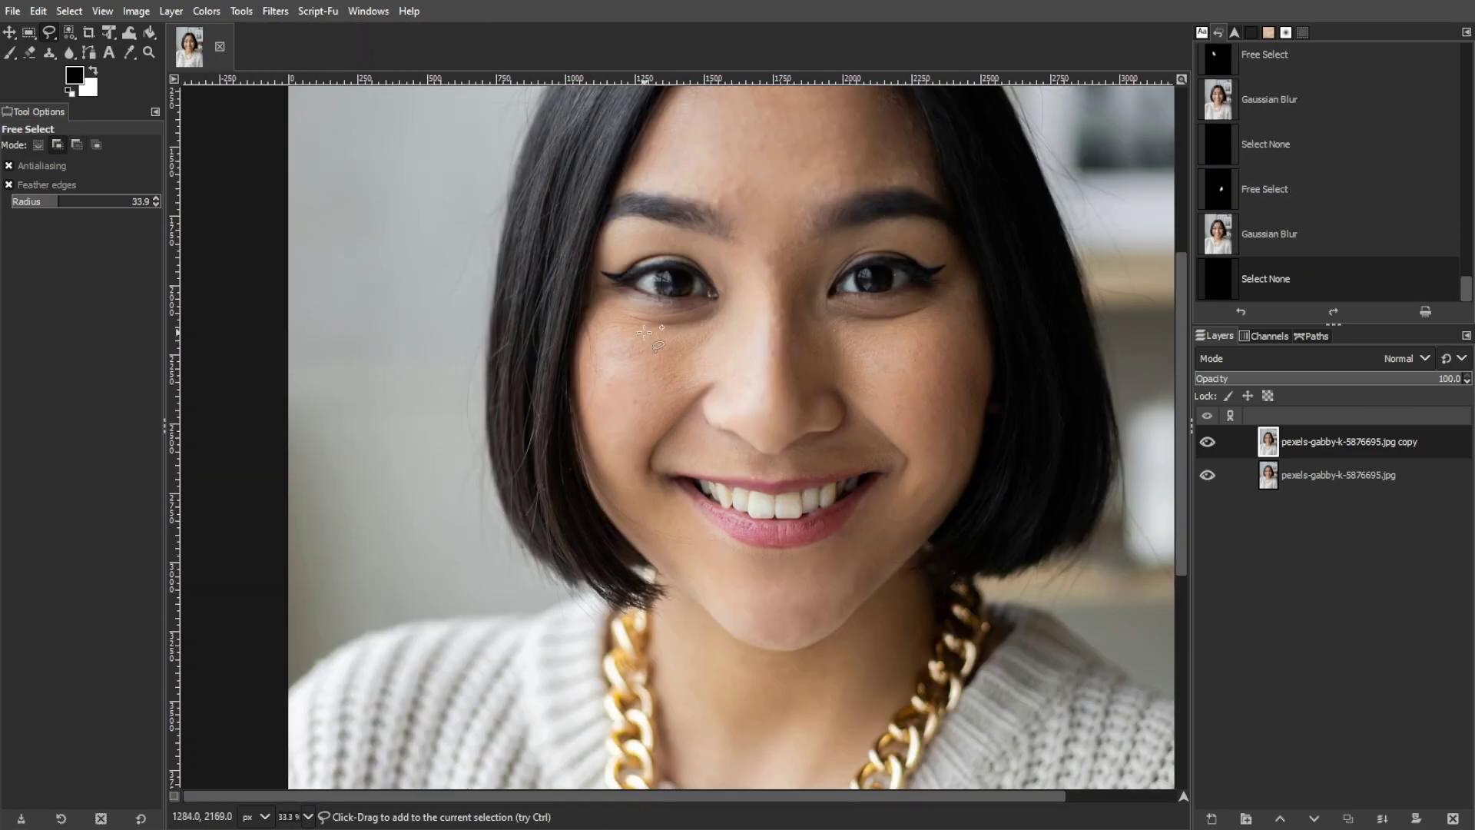
left_click(274, 12)
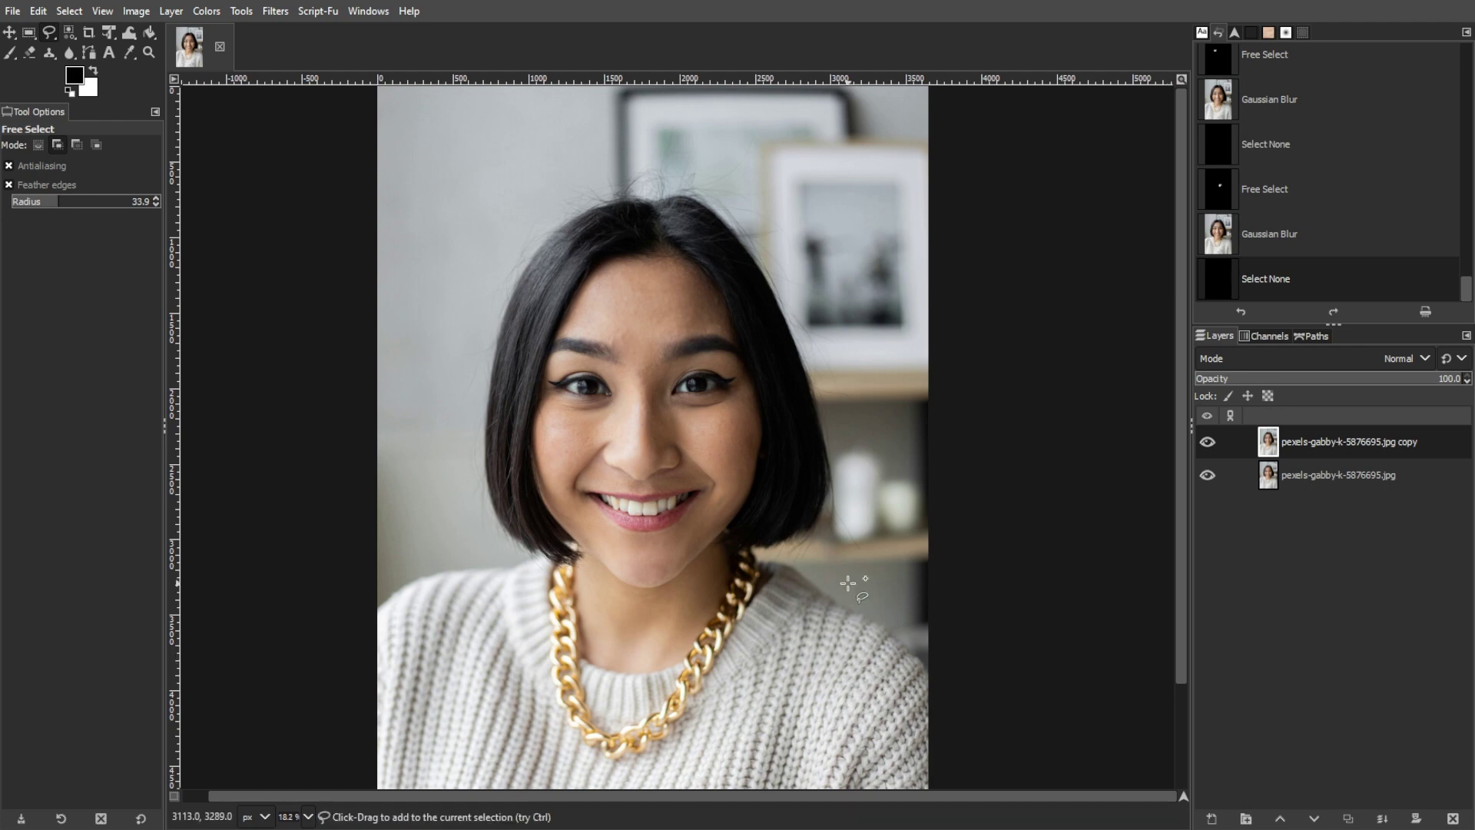
Toggle the visibility of the retouched layer copy to compare the portrait before and after retouching
scroll(847, 583, "down", 1)
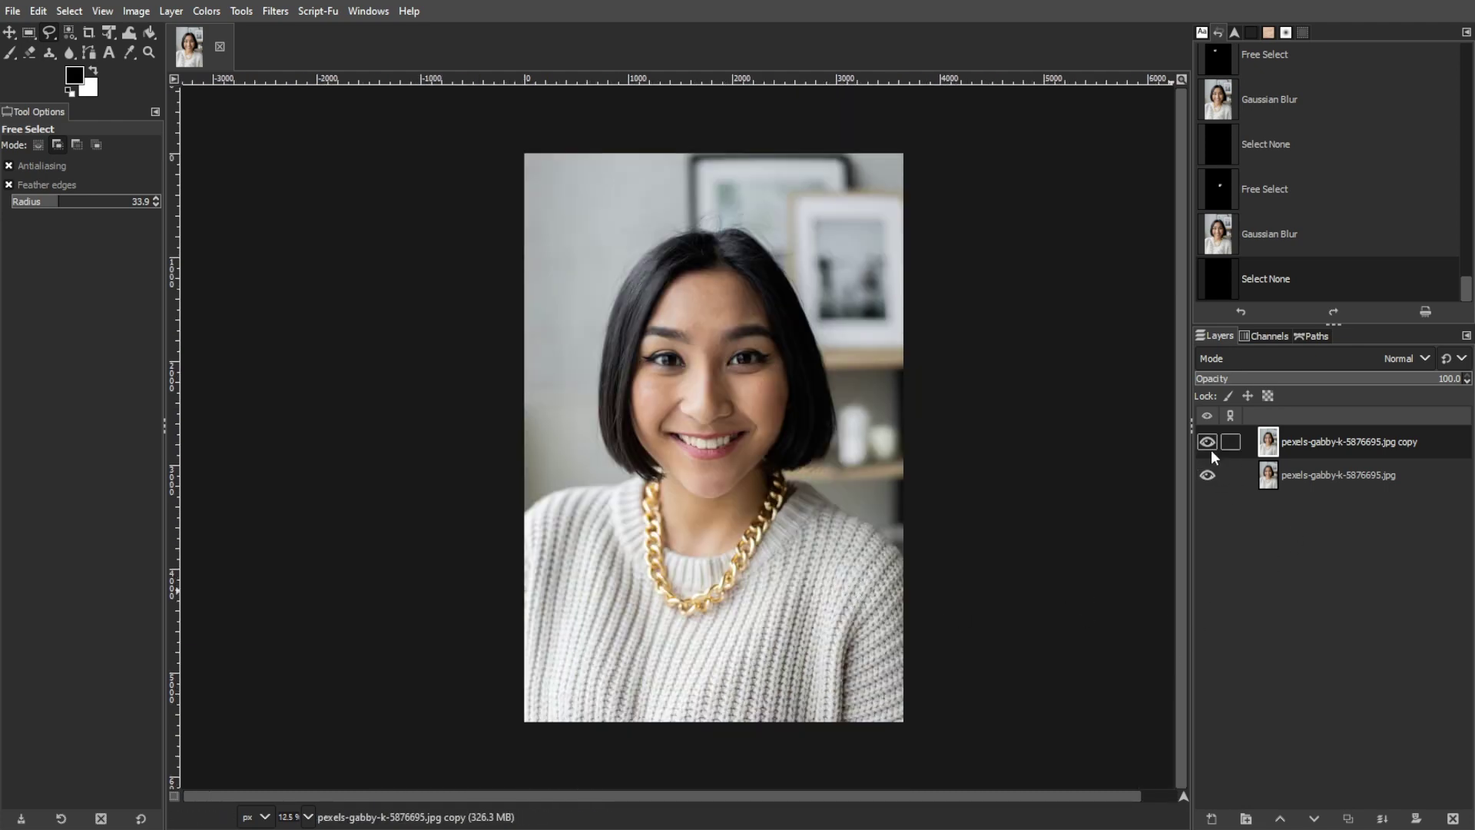
left_click(1207, 442)
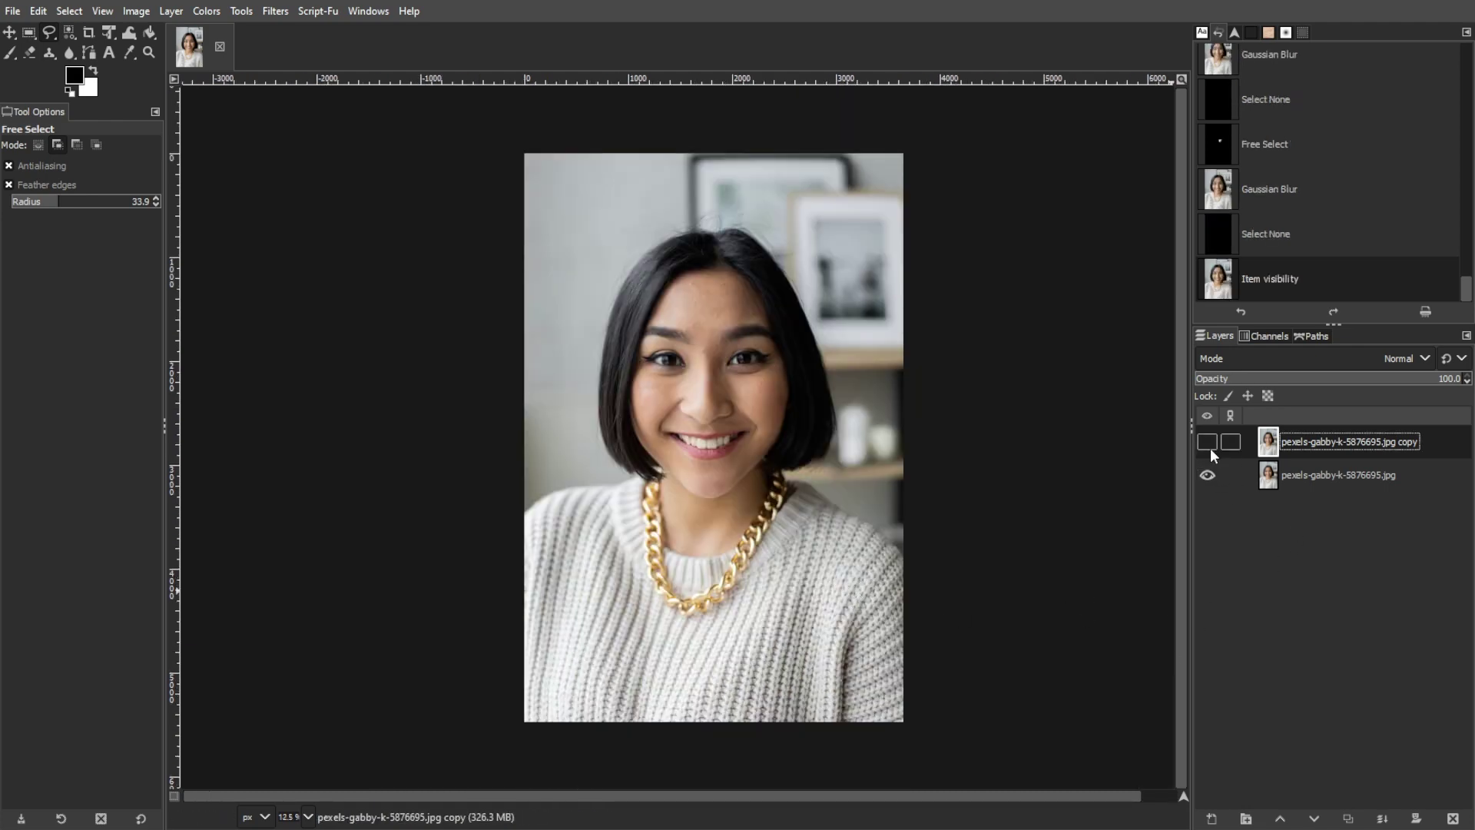
scroll(740, 303, "up", 1)
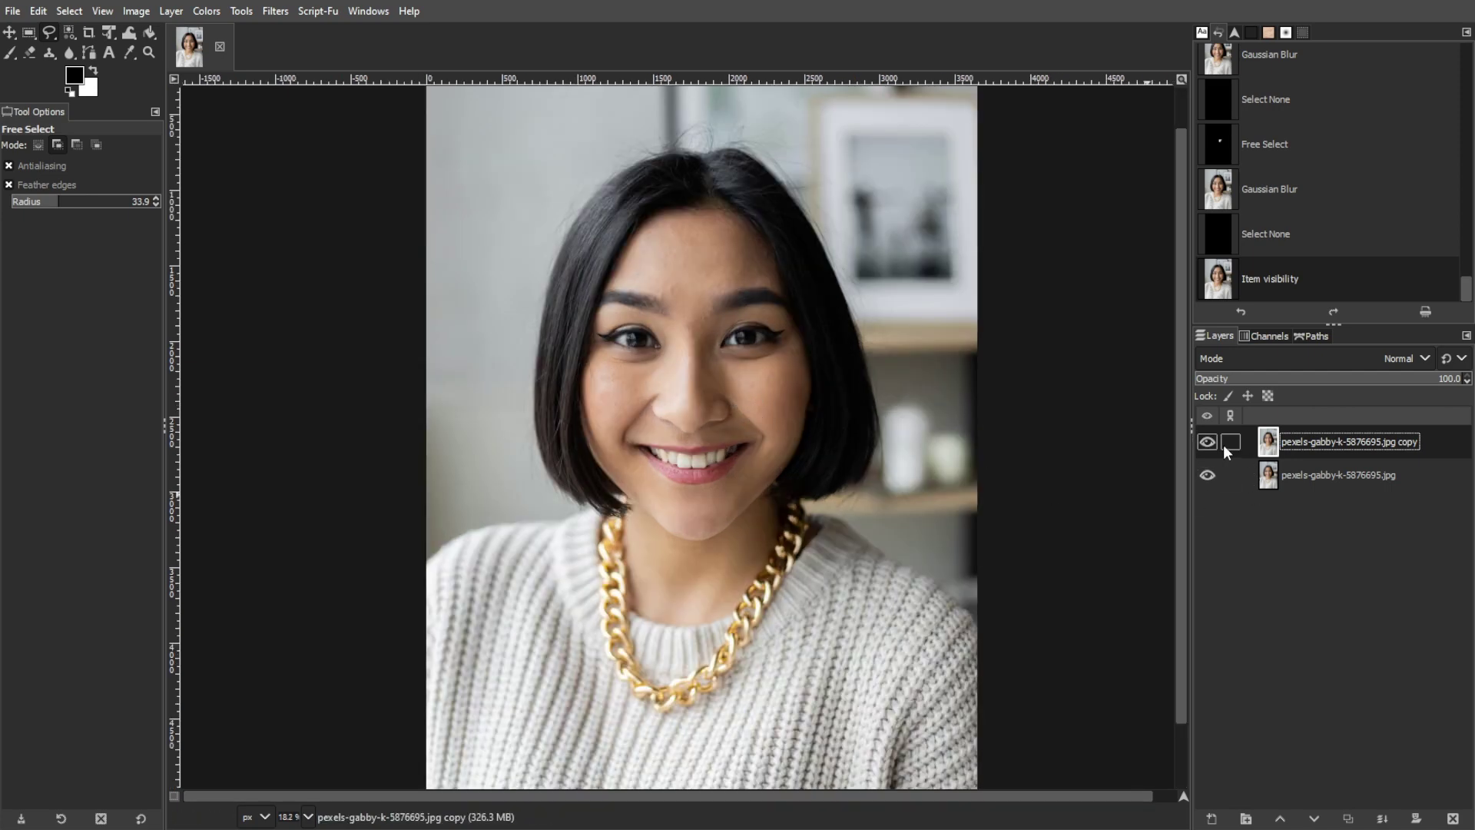